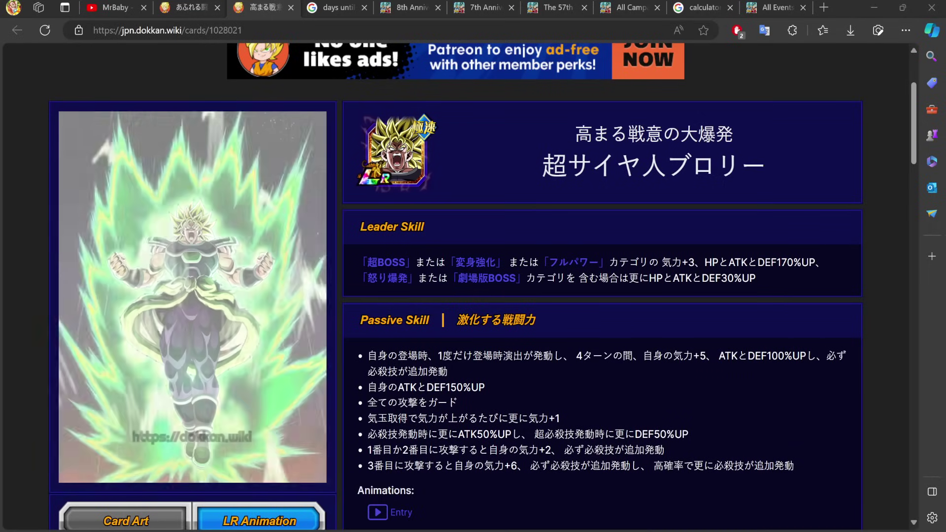
Check the subscriber count on the YouTube channel page
click(150, 10)
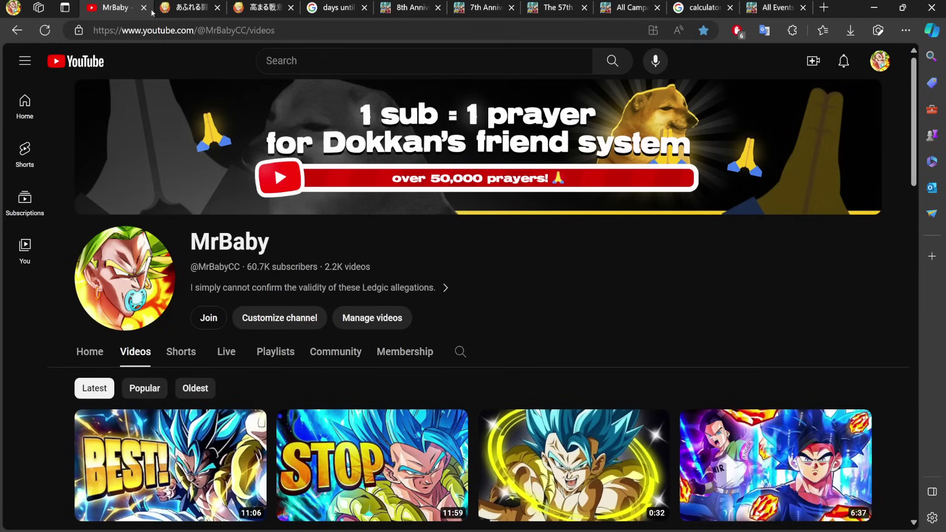
double_click(263, 266)
click(397, 271)
Compare the Super Saiyan Gogeta and Super Saiyan Broly card pages back and forth
click(209, 8)
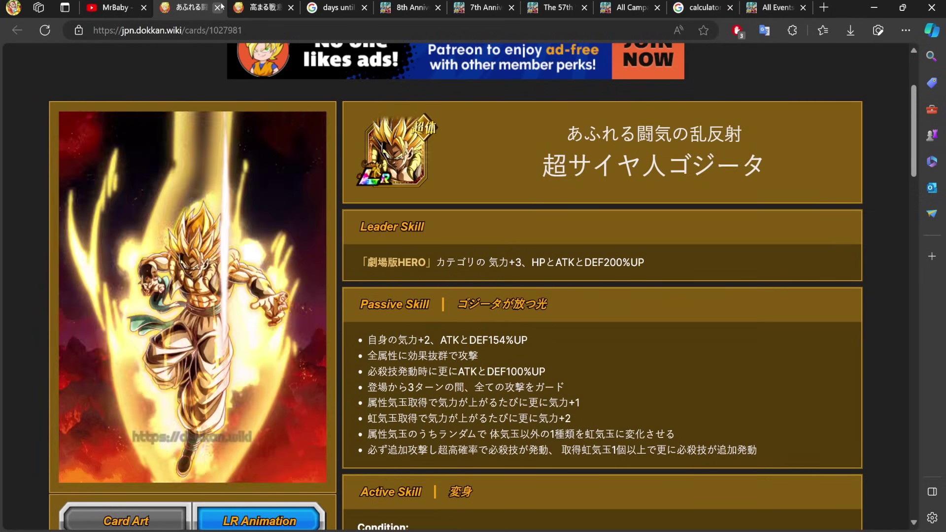
click(257, 8)
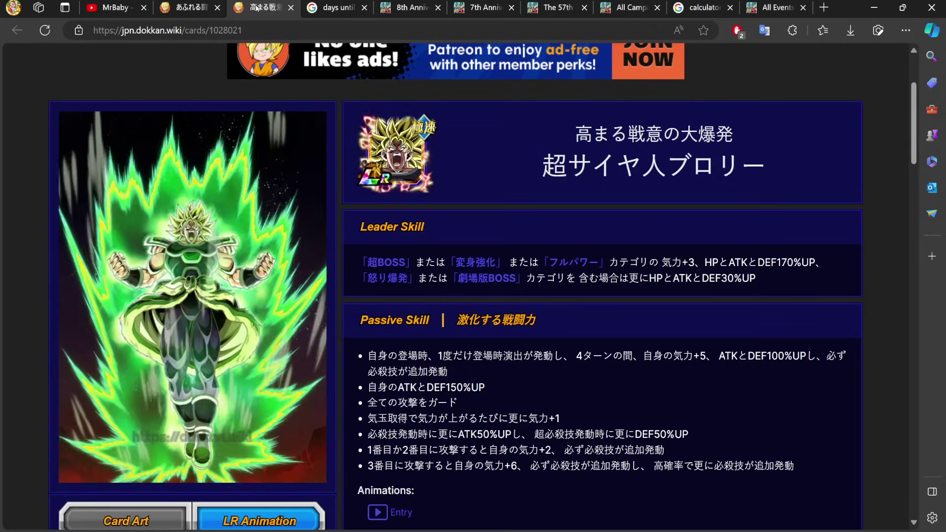
key(ctrl+shift+Tab)
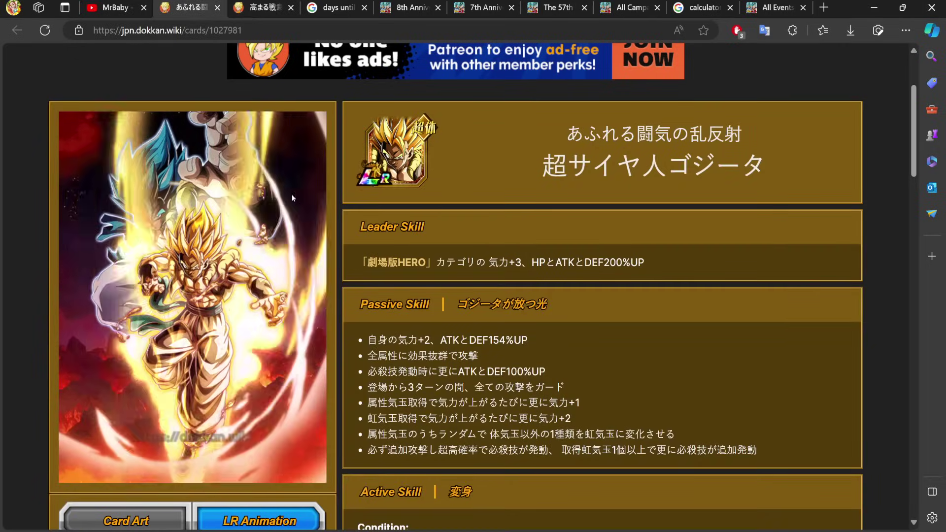
click(276, 9)
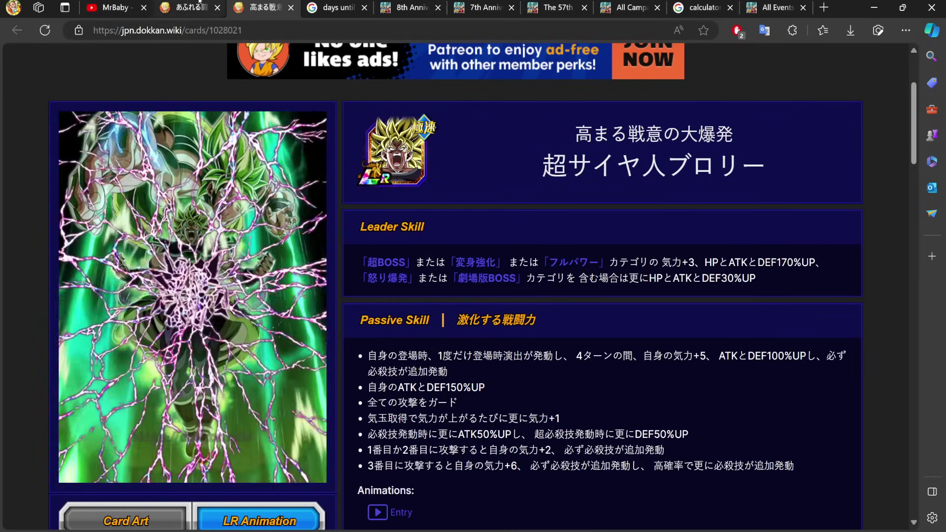
click(200, 1)
click(260, 7)
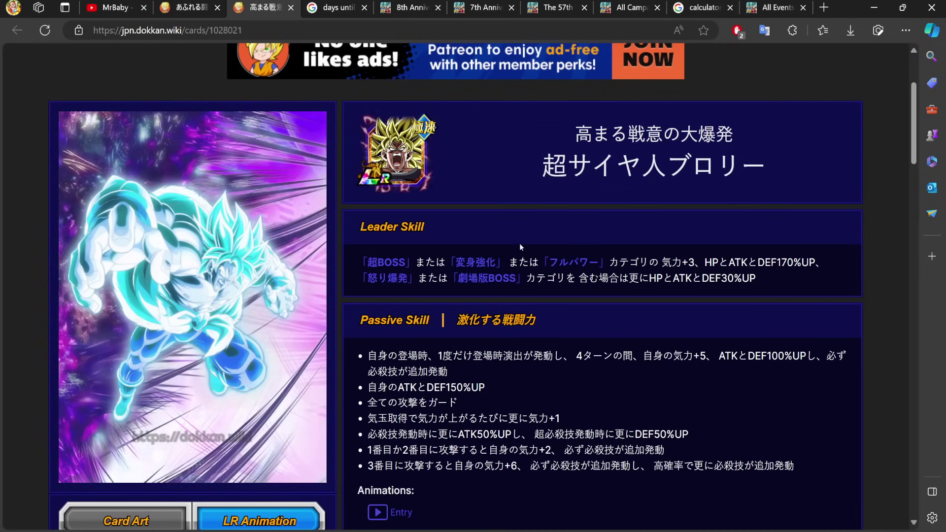
click(207, 2)
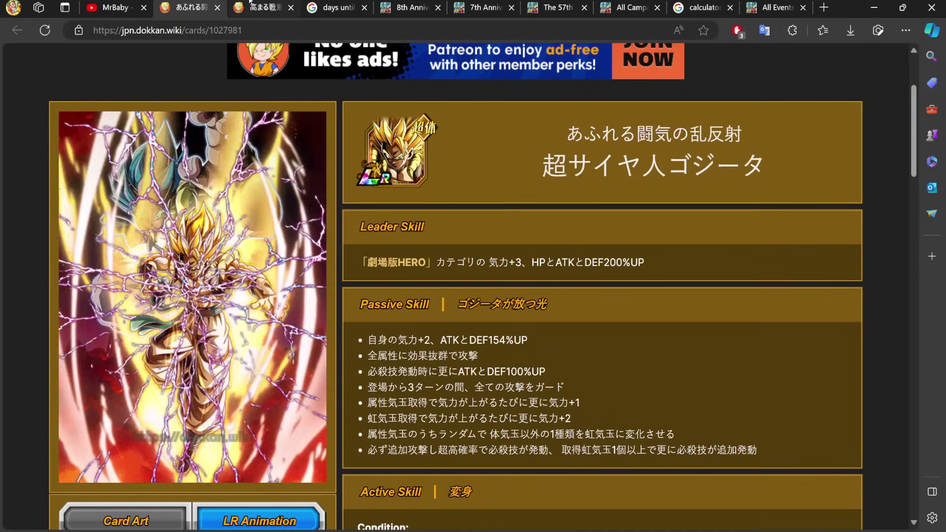
click(251, 4)
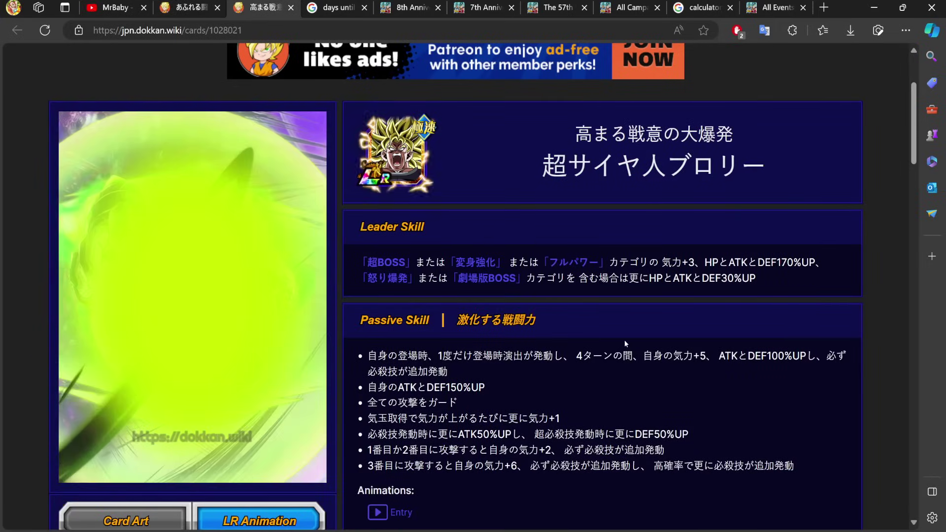
Recheck the YouTube subscriber and video counts, then return to the Broly card page
click(122, 2)
drag(374, 273, 246, 268)
click(447, 269)
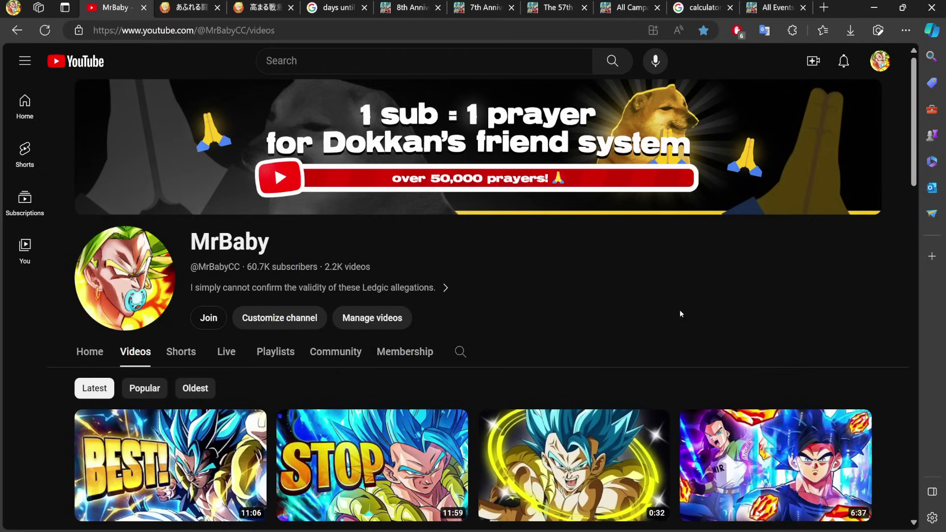
click(261, 7)
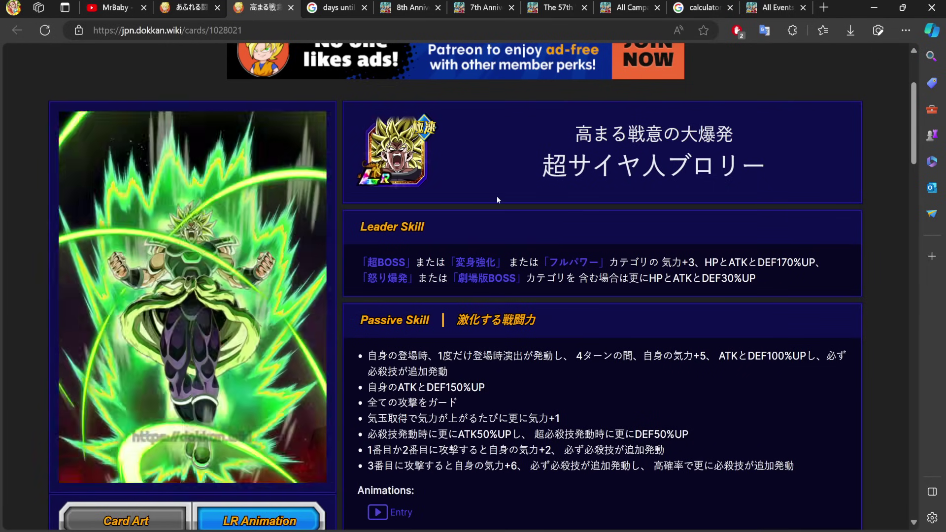
click(347, 6)
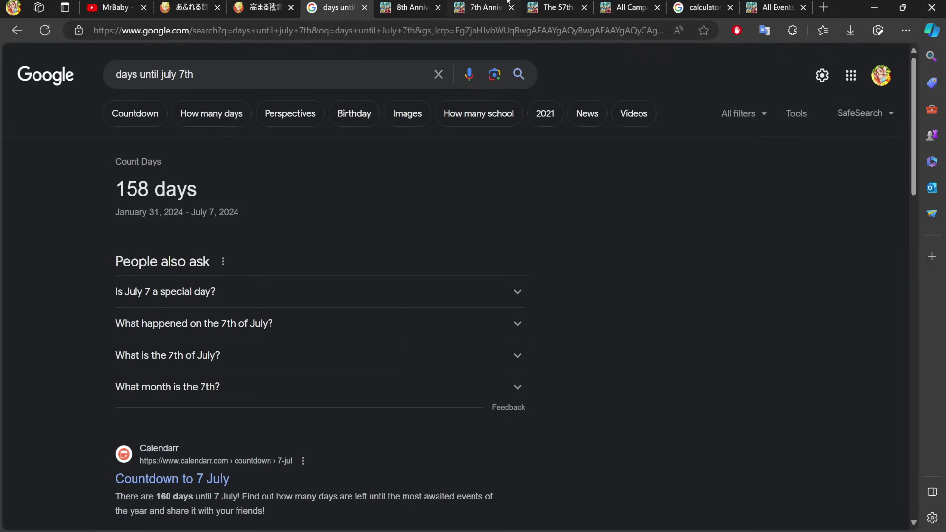
click(138, 3)
scroll(519, 305, down, 4)
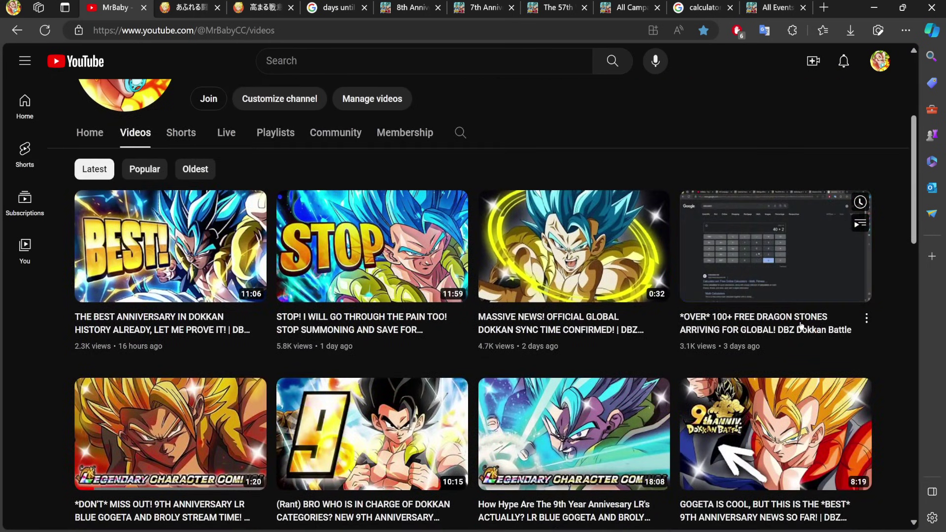
mouse_move(618, 306)
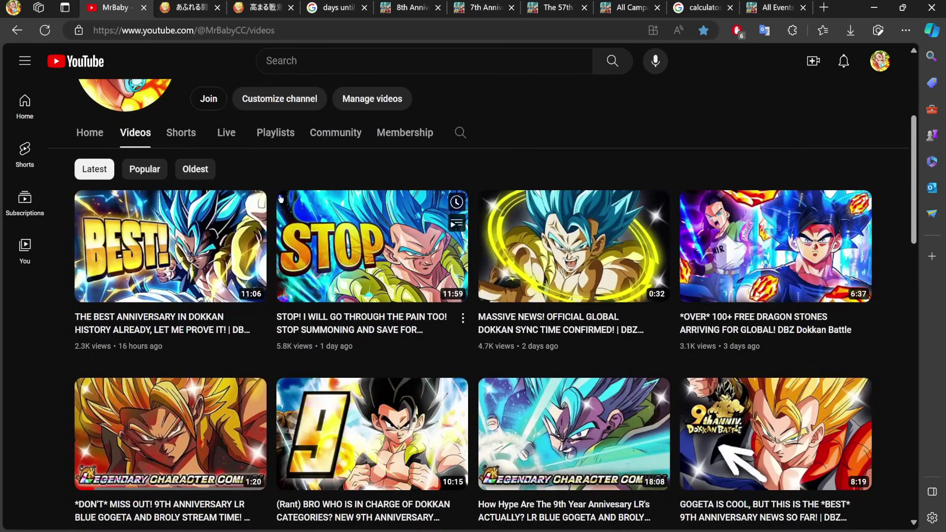
scroll(253, 217, up, 4)
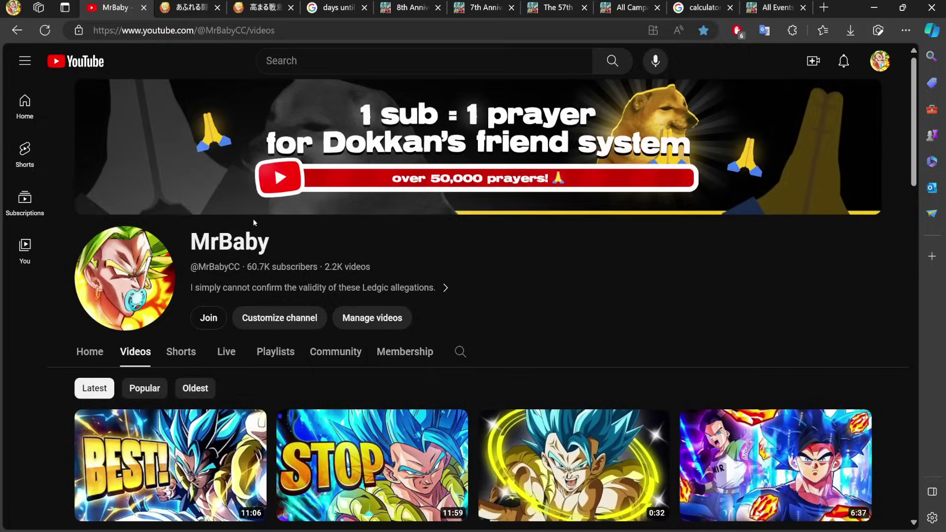
click(308, 3)
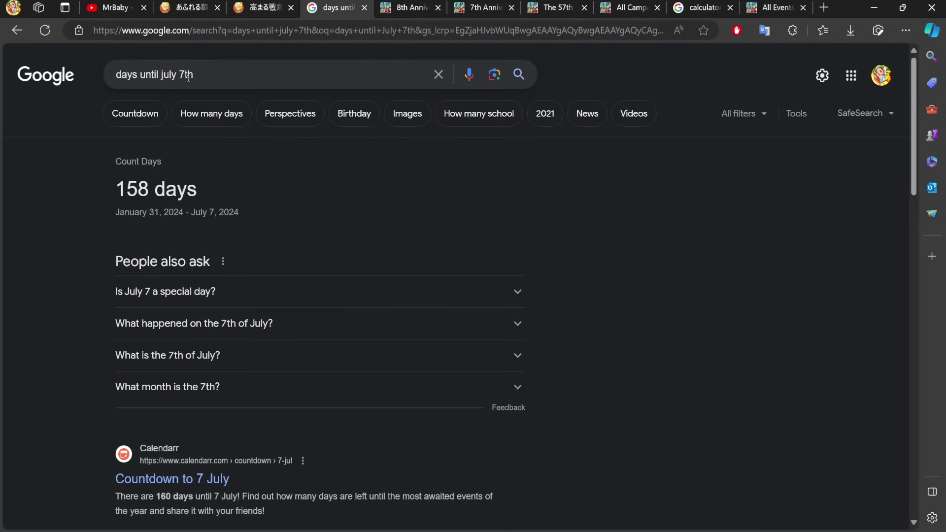
mouse_move(196, 75)
mouse_down()
mouse_move(110, 78)
mouse_move(205, 75)
mouse_up()
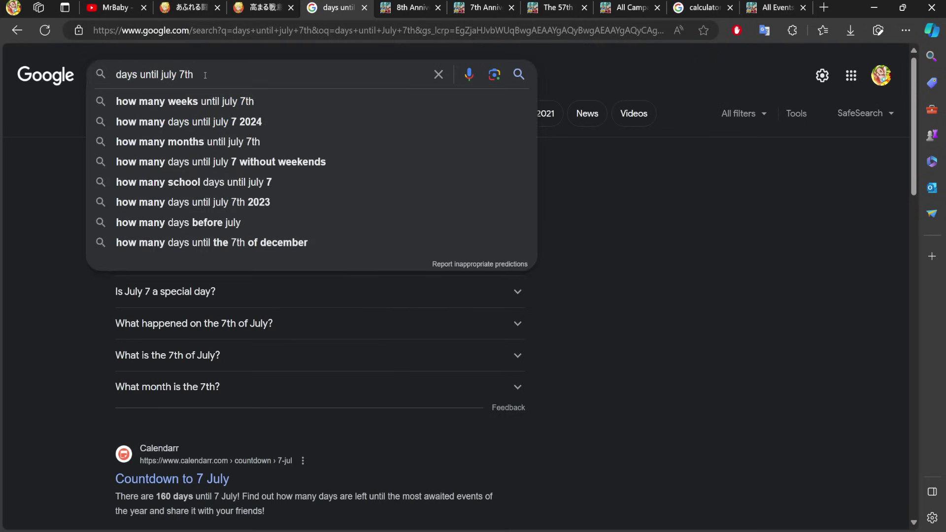
click(626, 207)
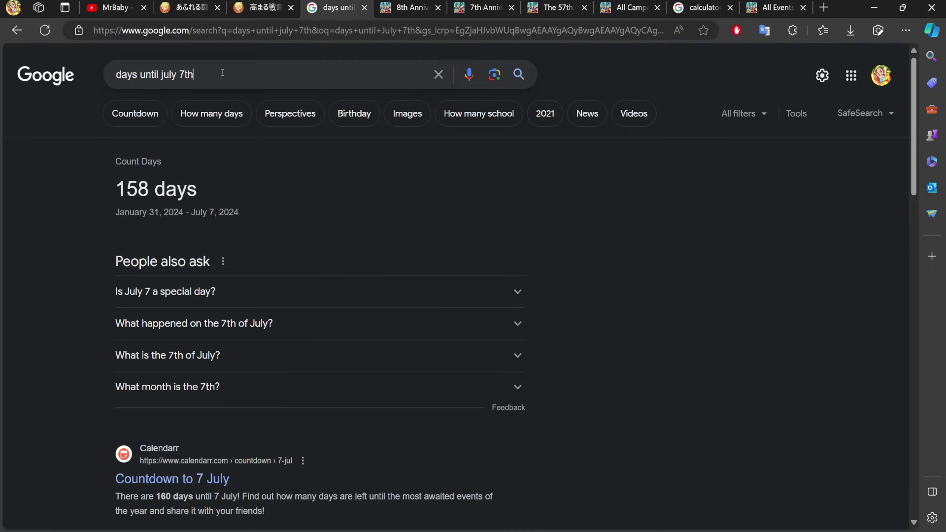
mouse_move(223, 73)
mouse_down()
mouse_move(141, 74)
mouse_move(206, 74)
mouse_up()
click(644, 229)
mouse_move(223, 187)
mouse_down()
mouse_move(115, 189)
mouse_move(234, 192)
mouse_up()
mouse_move(187, 213)
mouse_down()
mouse_move(148, 213)
mouse_move(148, 192)
mouse_move(186, 213)
mouse_up()
Enter 158 on the Google calculator, then return to the days-until-July-7th result
click(699, 4)
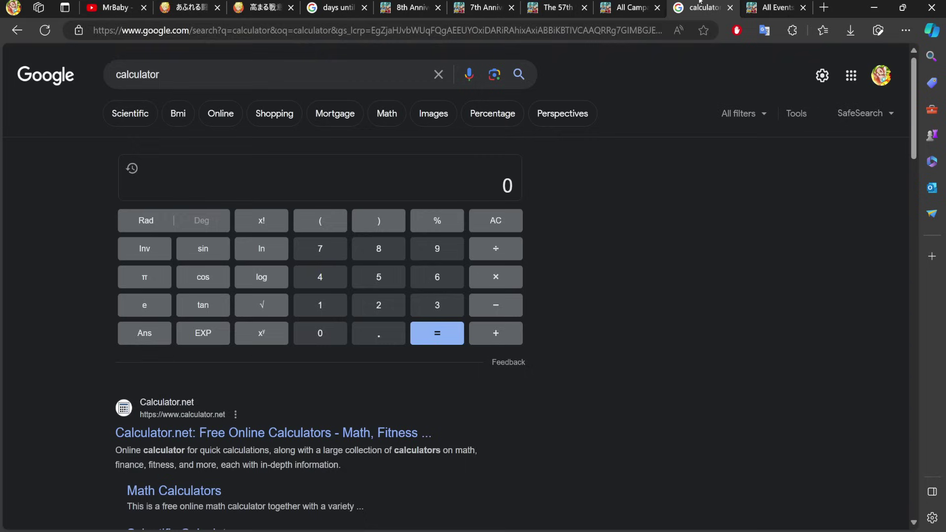
click(337, 306)
click(381, 276)
click(381, 250)
click(186, 7)
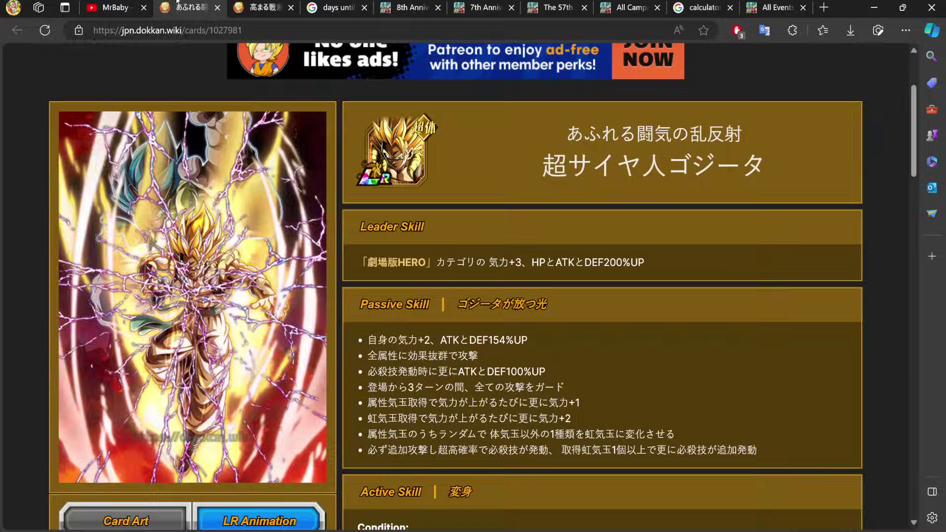
click(337, 15)
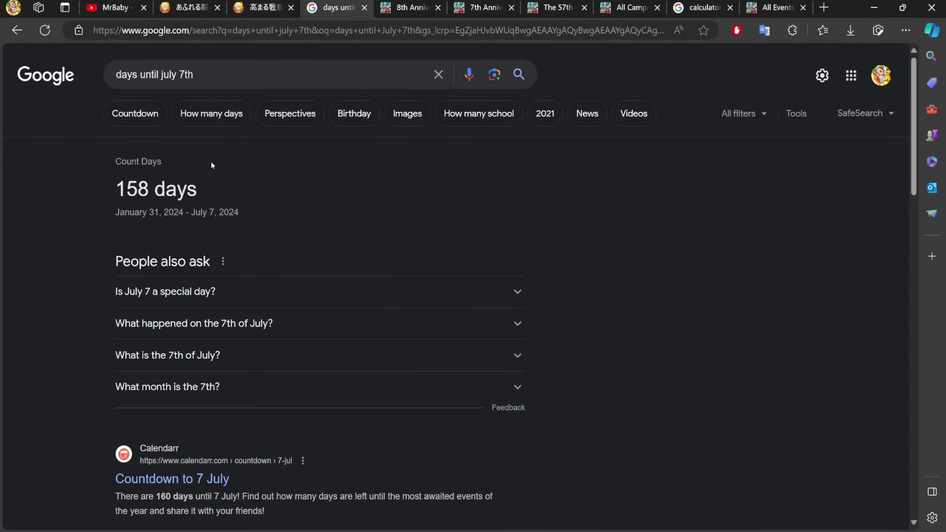
Multiply 158 by 2 on the calculator to get 316
click(776, 7)
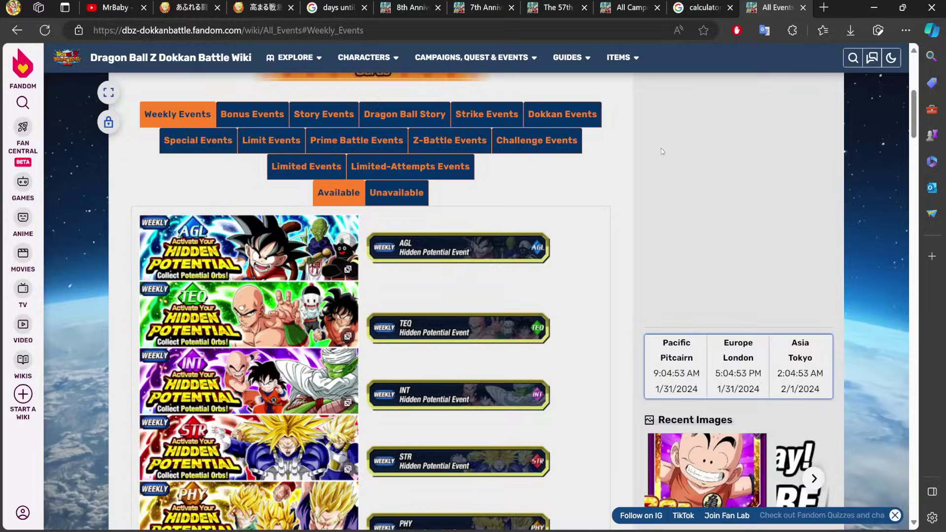
click(699, 7)
click(496, 277)
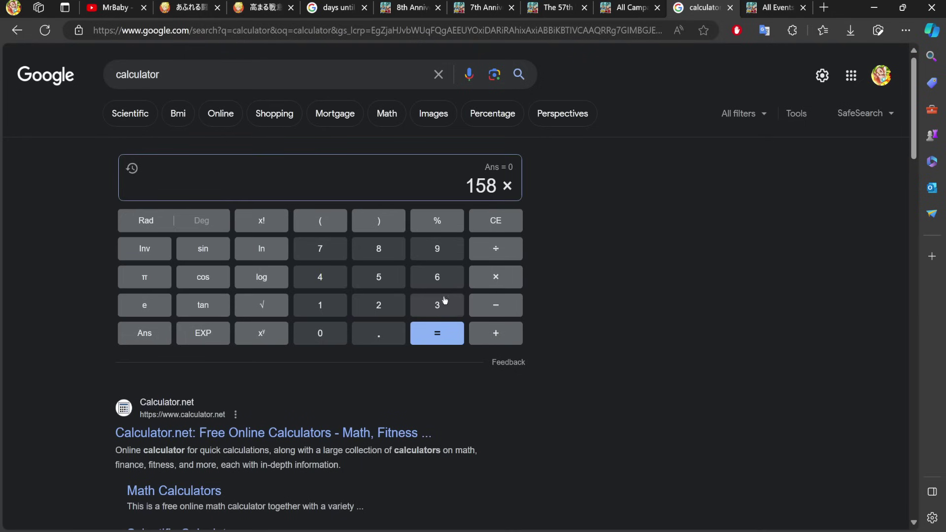
click(390, 312)
click(437, 333)
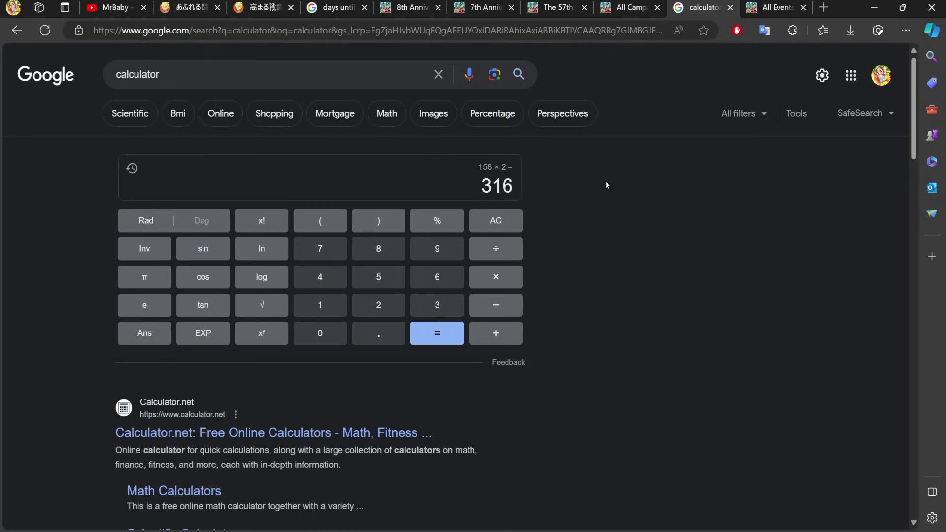
Compare the 158 days result against the 316 total, then open the 8th Anniversary Campaign page
click(330, 8)
drag(199, 190, 54, 199)
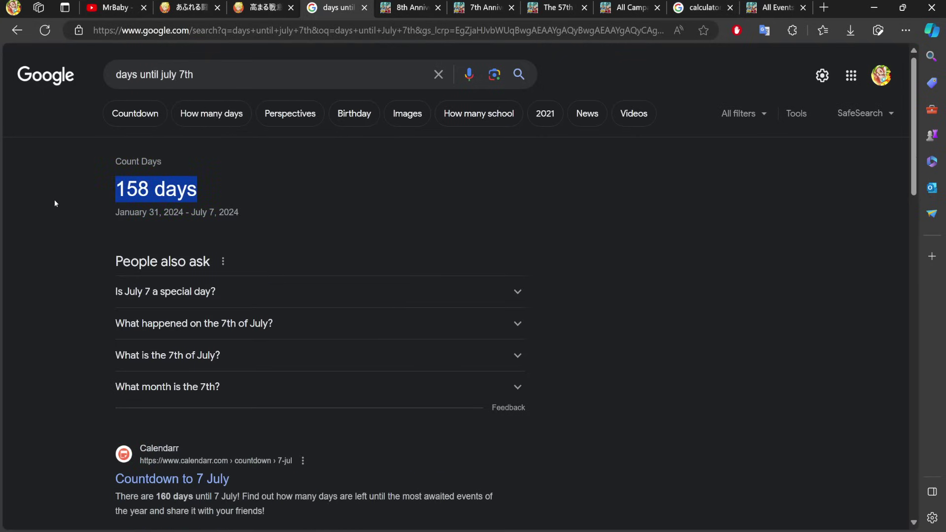
click(384, 196)
click(706, 5)
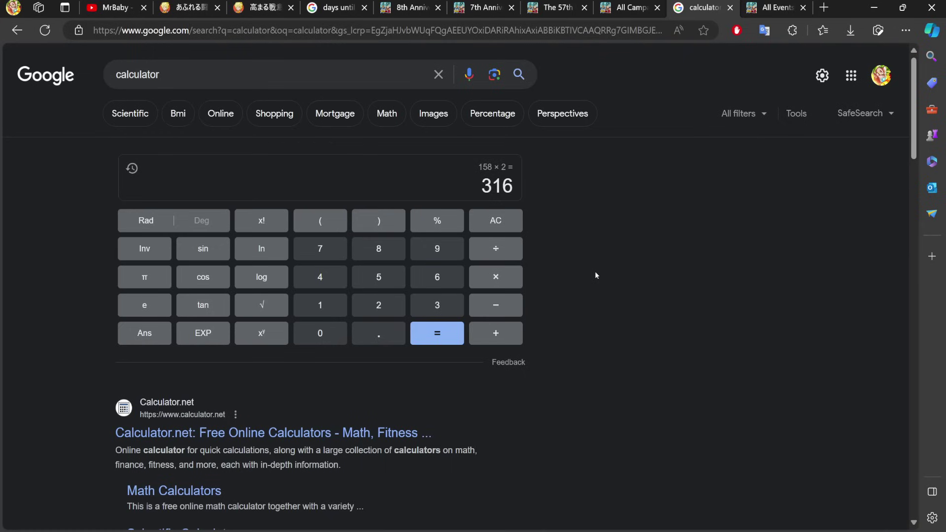
click(335, 7)
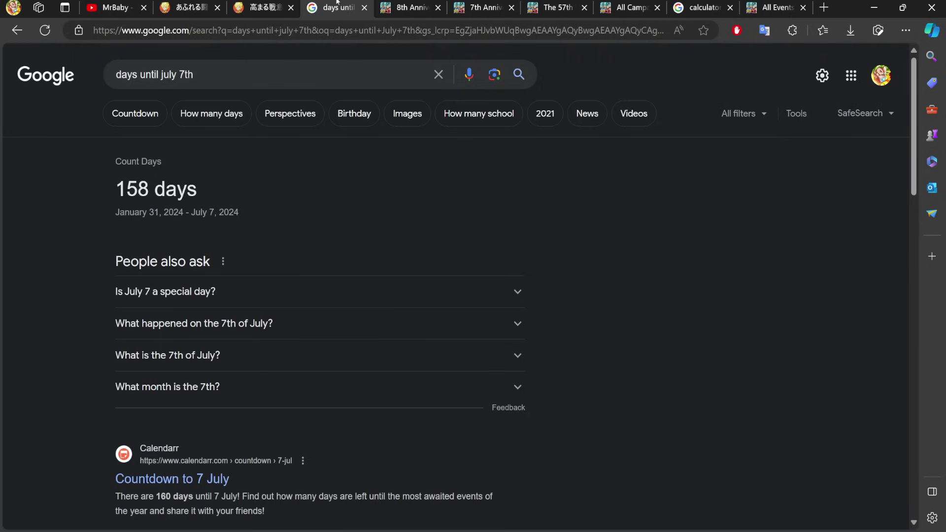
drag(244, 186, 114, 189)
click(358, 191)
click(409, 7)
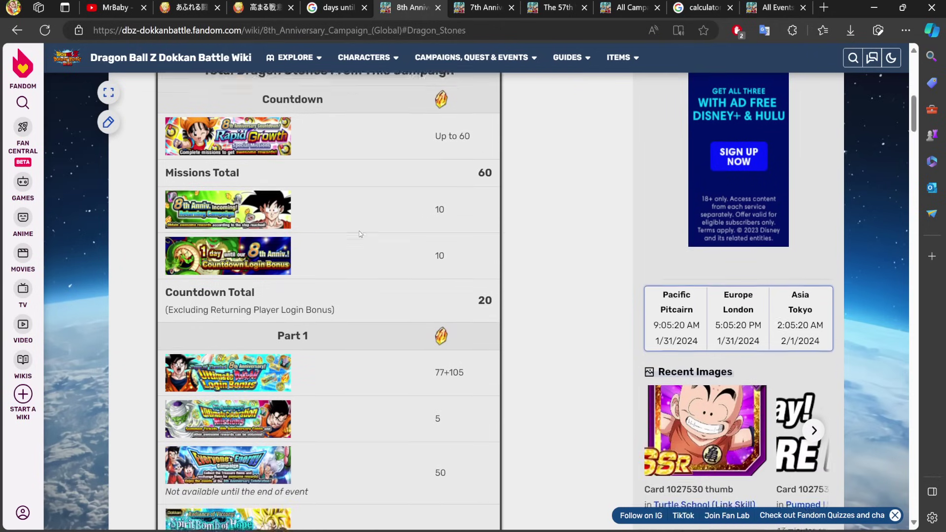
scroll(359, 234, down, 1)
drag(449, 364, 434, 364)
scroll(463, 375, down, 10)
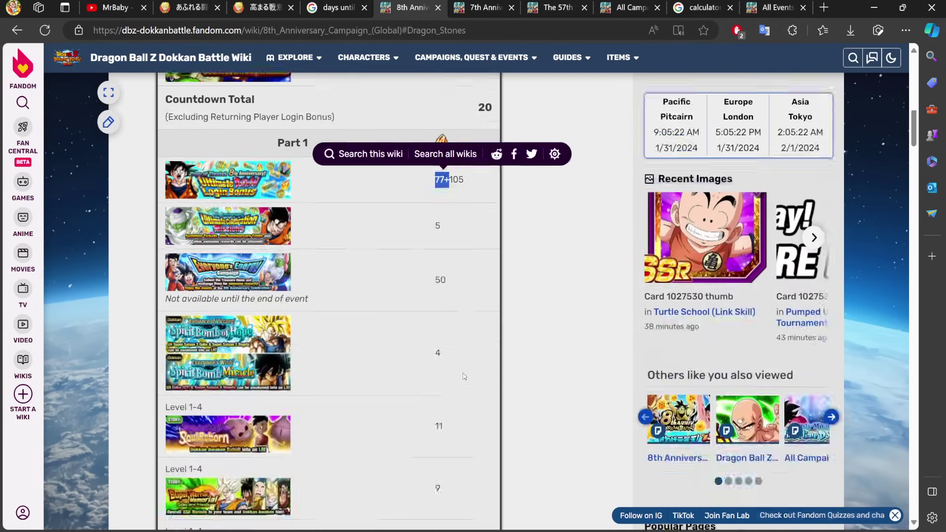
scroll(463, 373, down, 5)
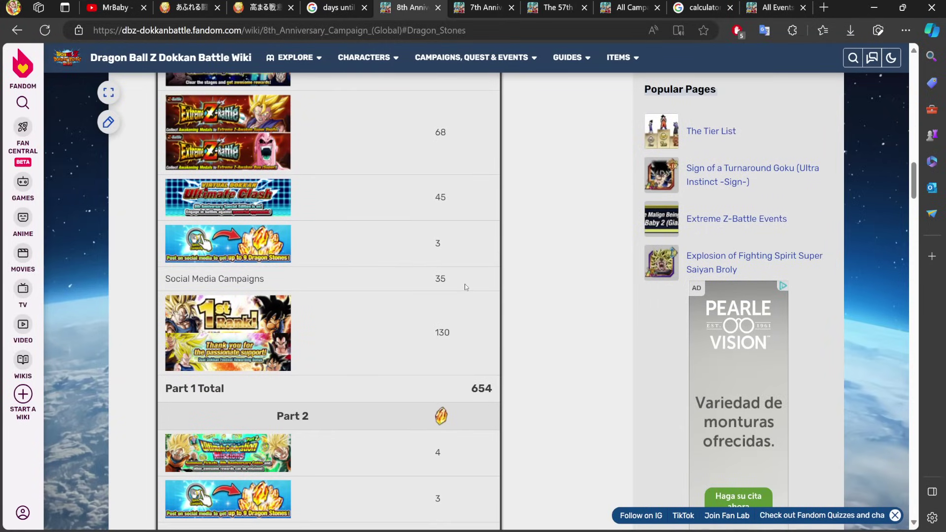
scroll(465, 284, up, 14)
click(443, 292)
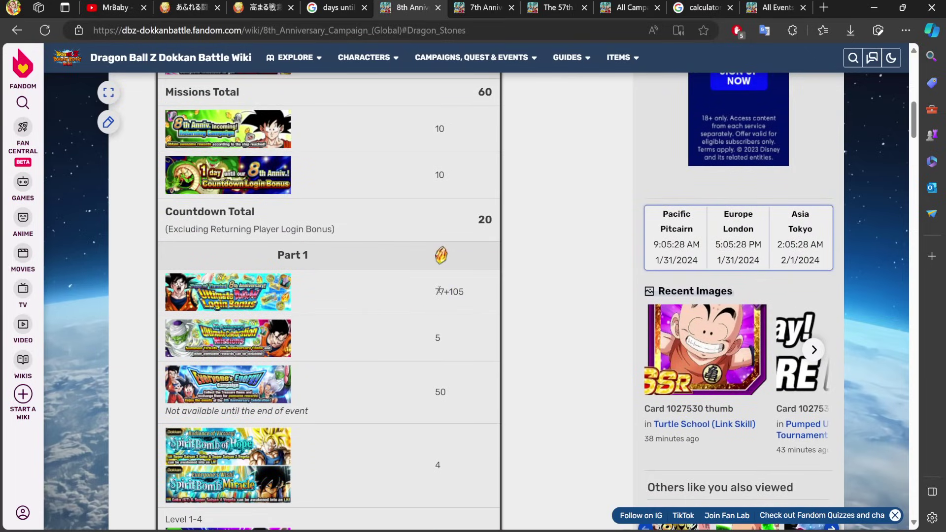
drag(449, 292, 436, 292)
key(ctrl+Tab)
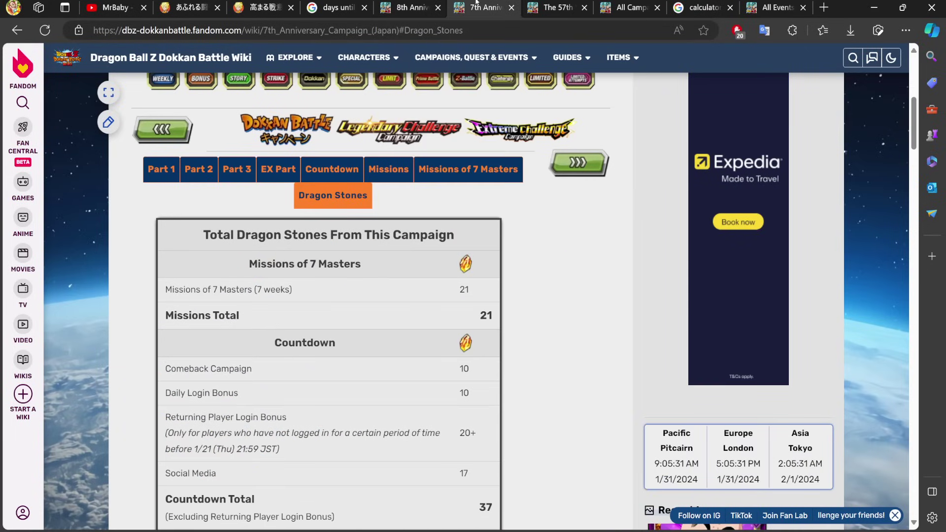
scroll(424, 287, down, 5)
scroll(424, 287, down, 9)
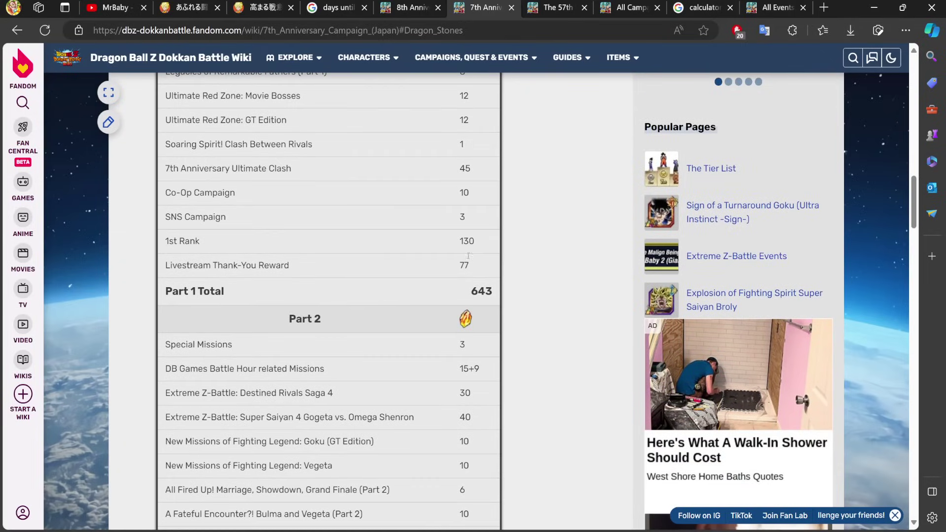
drag(489, 265, 433, 265)
click(587, 287)
scroll(550, 249, up, 9)
scroll(484, 232, down, 4)
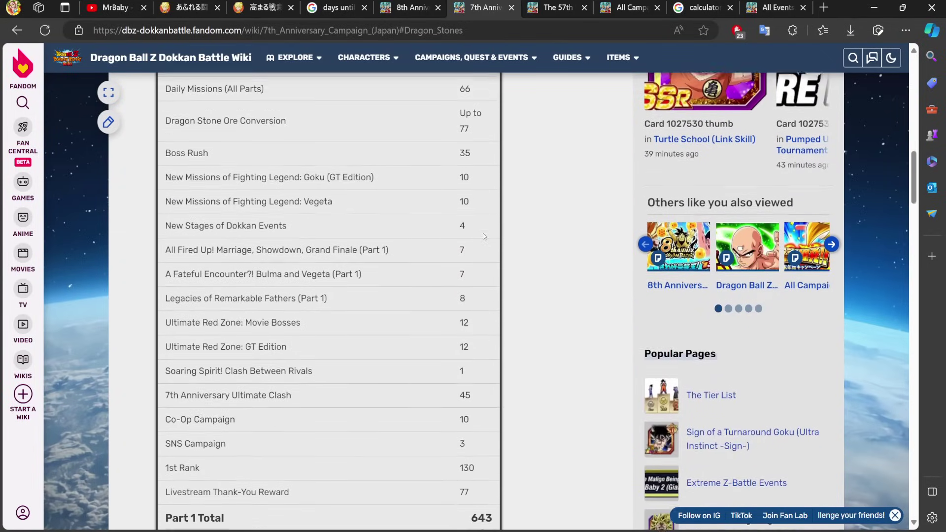
scroll(530, 231, up, 9)
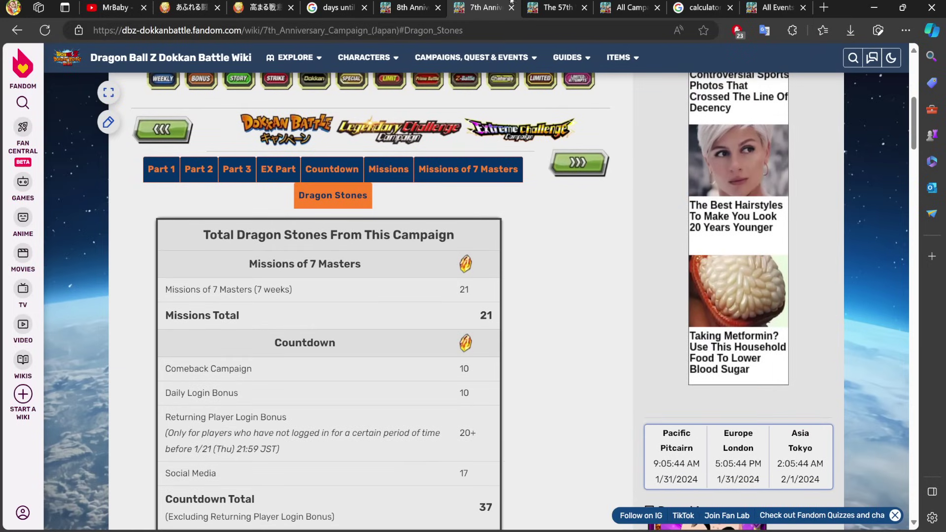
click(344, 3)
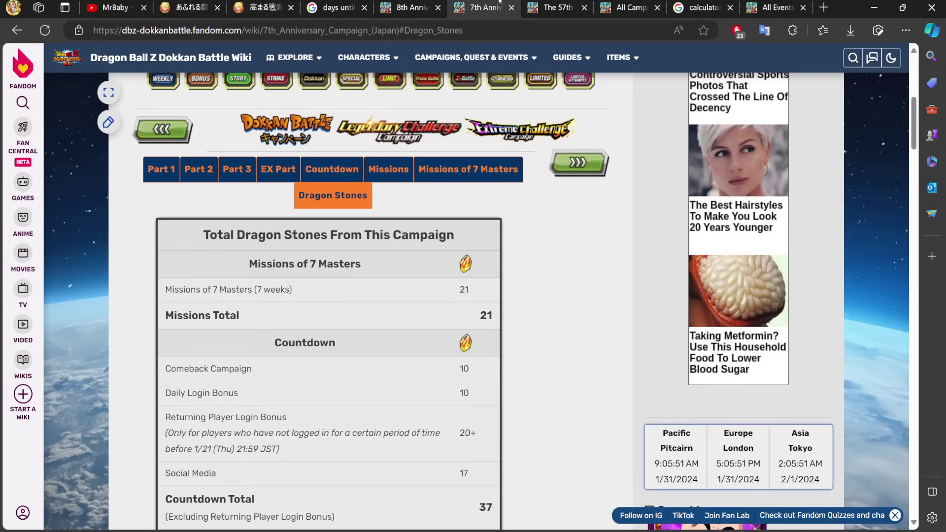
click(480, 7)
scroll(507, 279, down, 5)
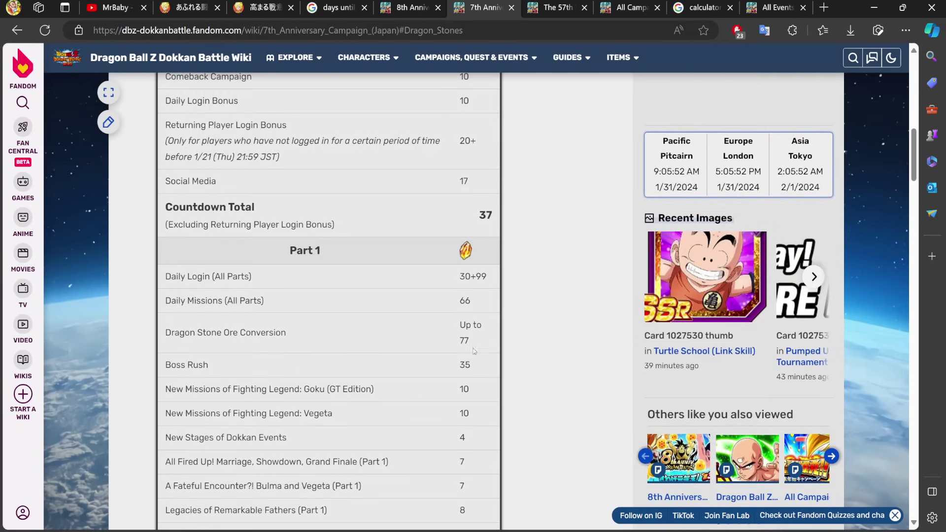
drag(478, 344, 450, 335)
click(412, 8)
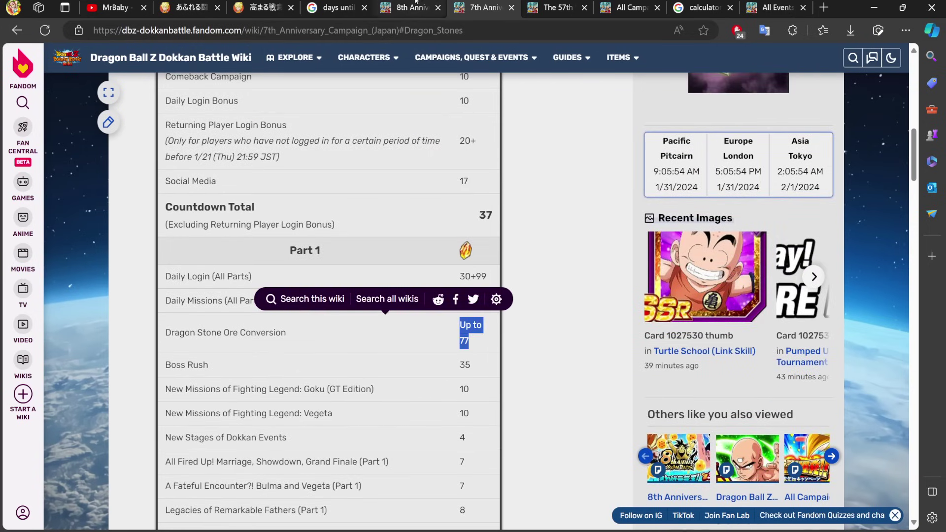
click(459, 310)
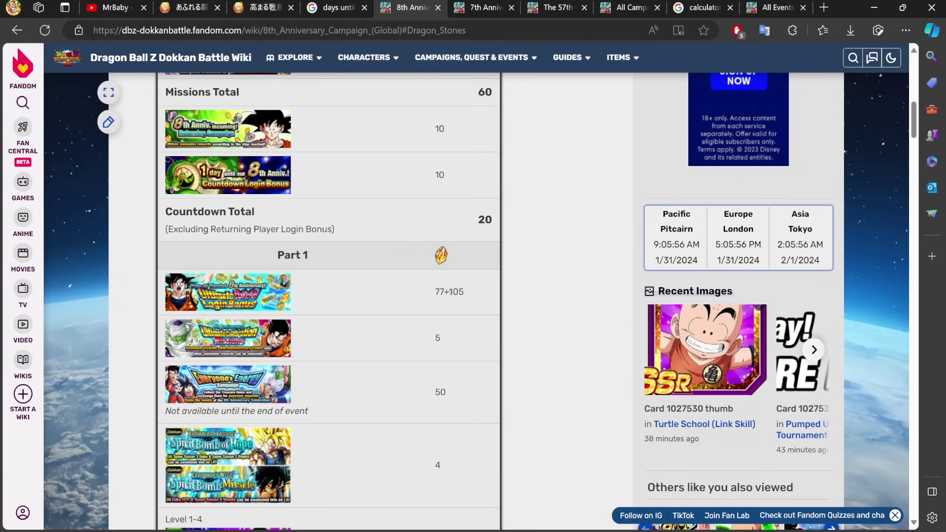
Add 77 to 316 on the calculator for 393, then return to the 8th Anniversary page
double_click(450, 291)
click(773, 8)
click(700, 7)
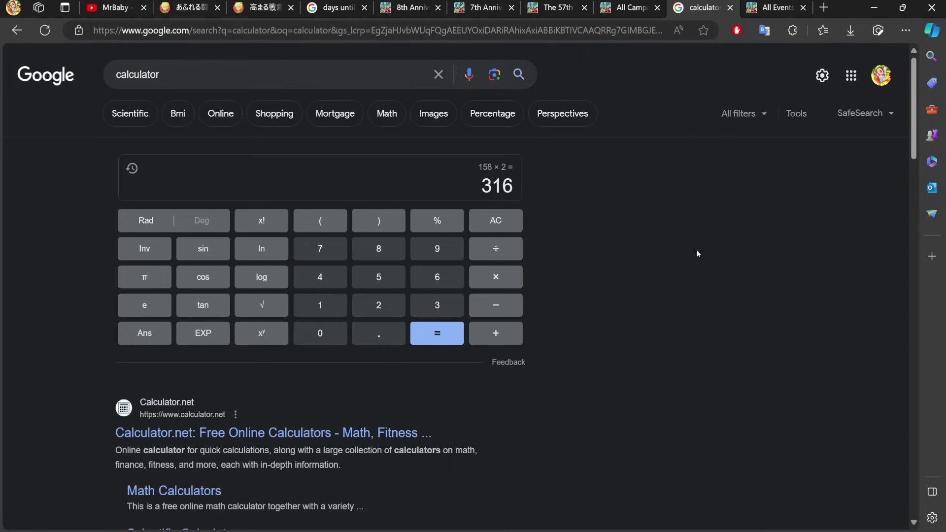
click(493, 344)
click(332, 247)
click(333, 248)
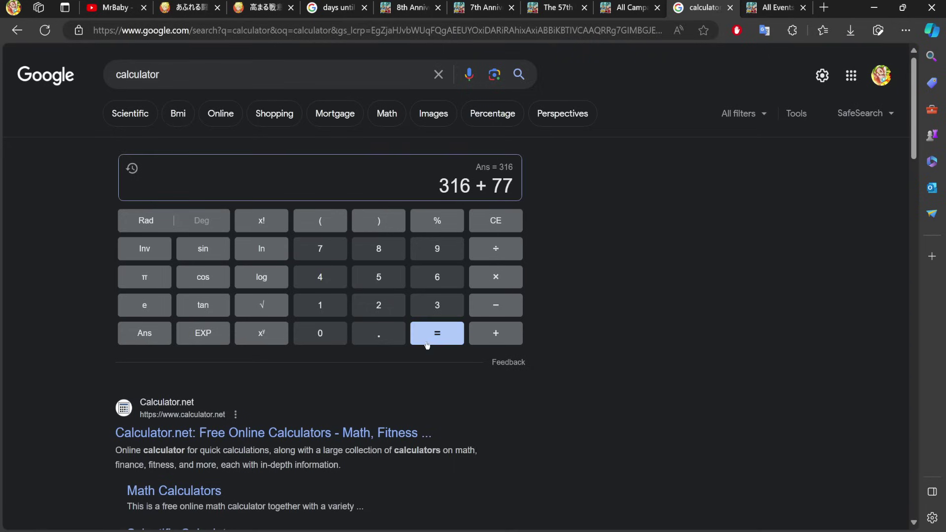
click(436, 340)
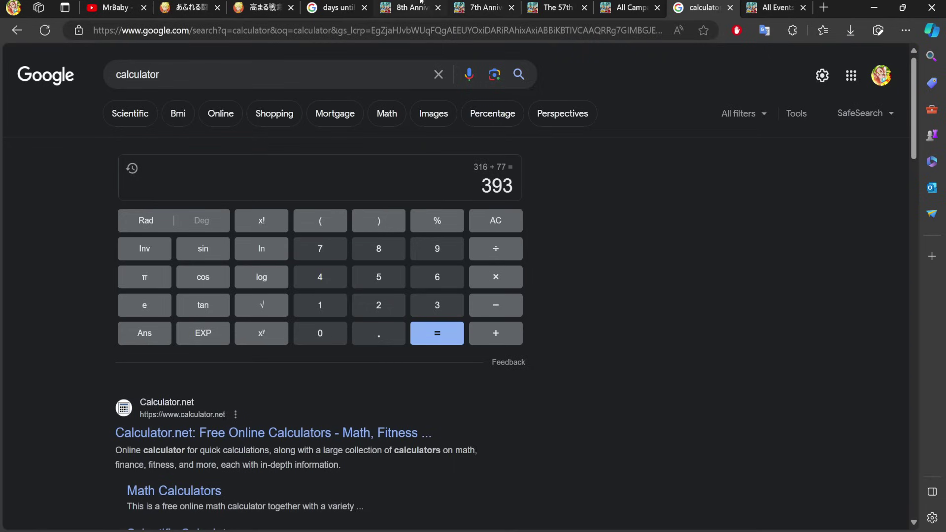
click(400, 6)
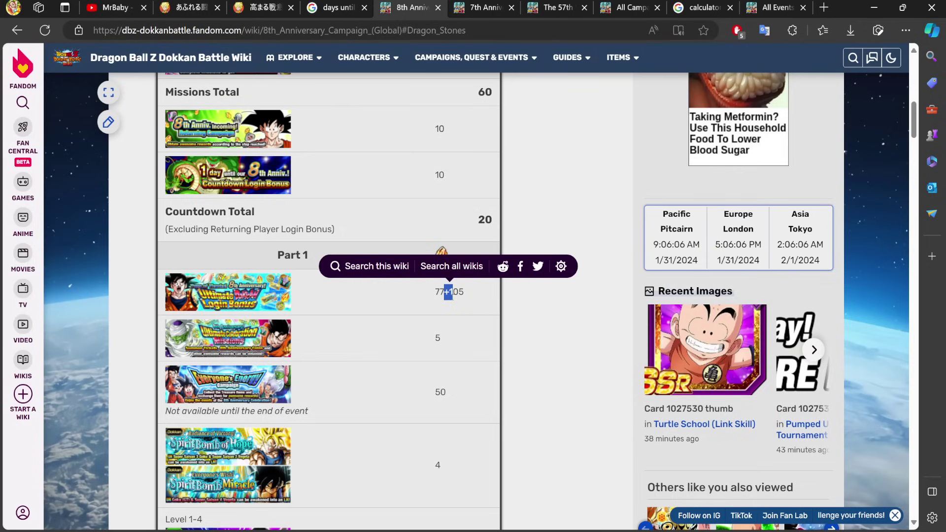
Highlight the 77+105 login bonus value, then go to the 57th Virtual Dokkan Ultimate Clash page
click(436, 291)
mouse_move(436, 291)
mouse_down()
mouse_move(465, 295)
mouse_move(426, 293)
mouse_up()
click(468, 297)
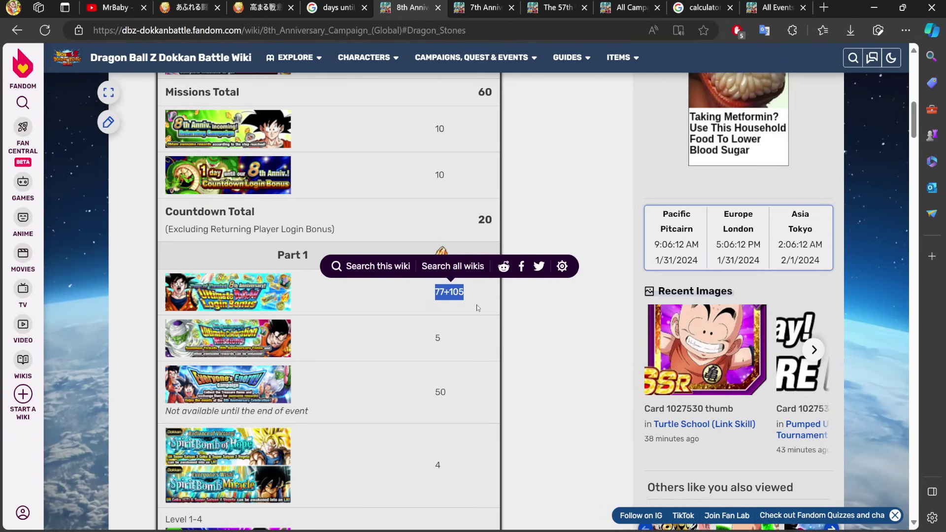
click(611, 142)
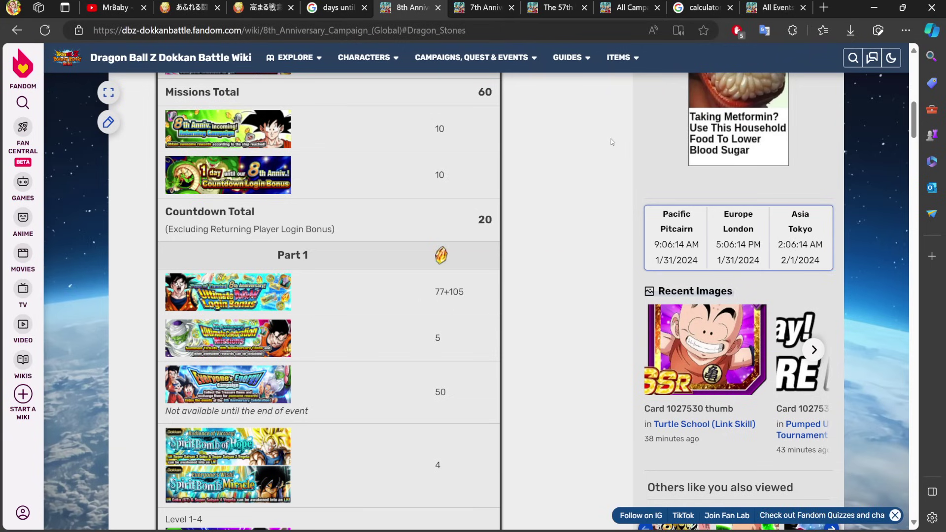
click(554, 7)
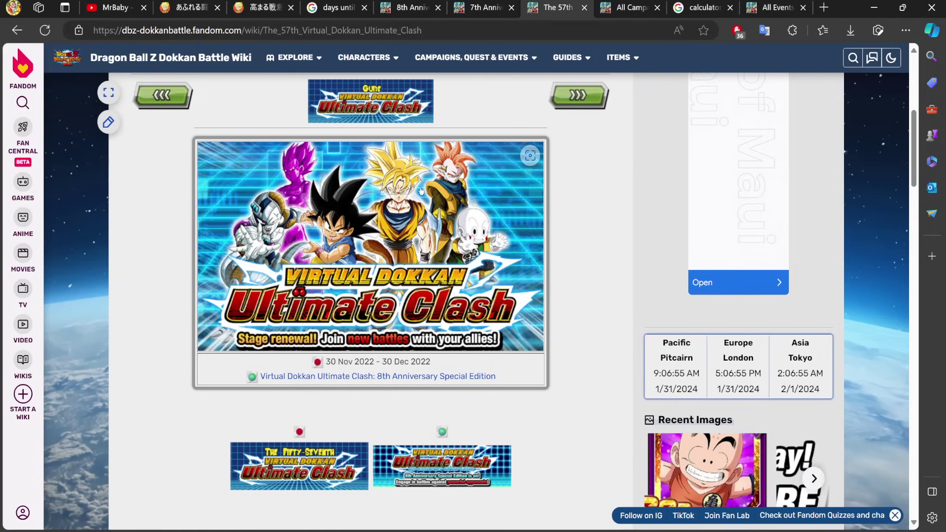
Review the Ultimate Clash mission rewards and stage table showing 1 Dragon Stone per stage
scroll(421, 190, down, 6)
scroll(420, 191, down, 14)
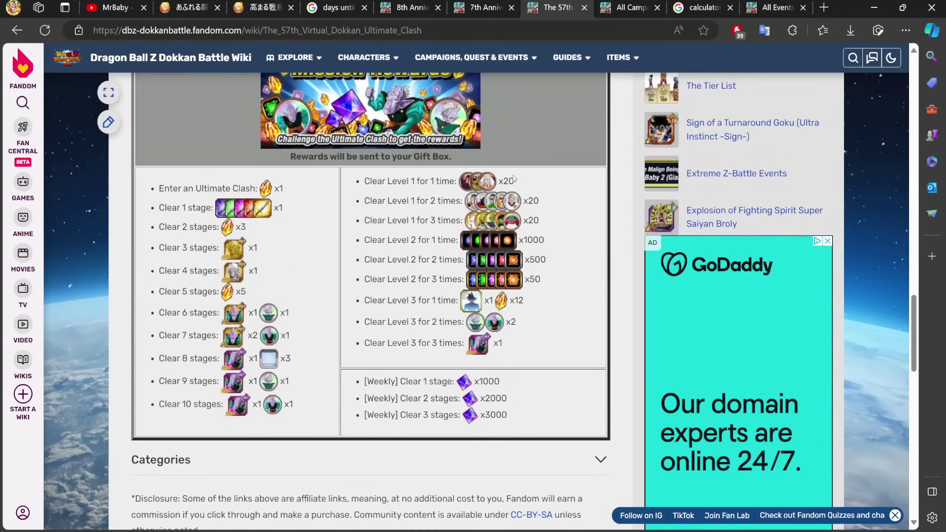
drag(514, 179, 510, 416)
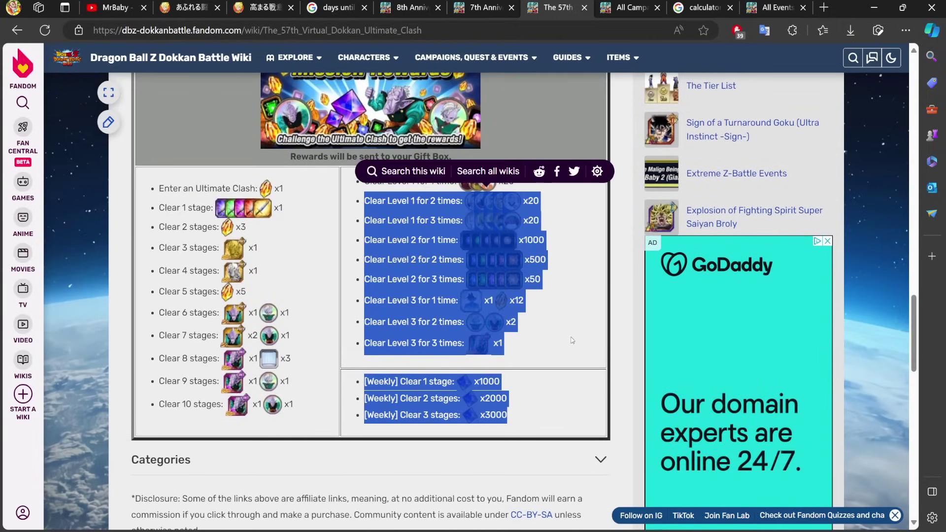
click(497, 200)
scroll(497, 200, up, 10)
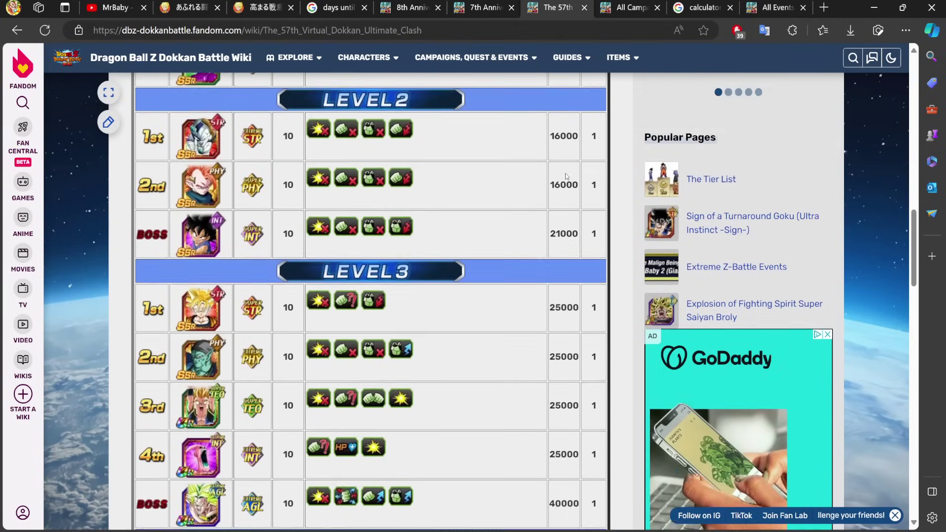
scroll(531, 175, up, 3)
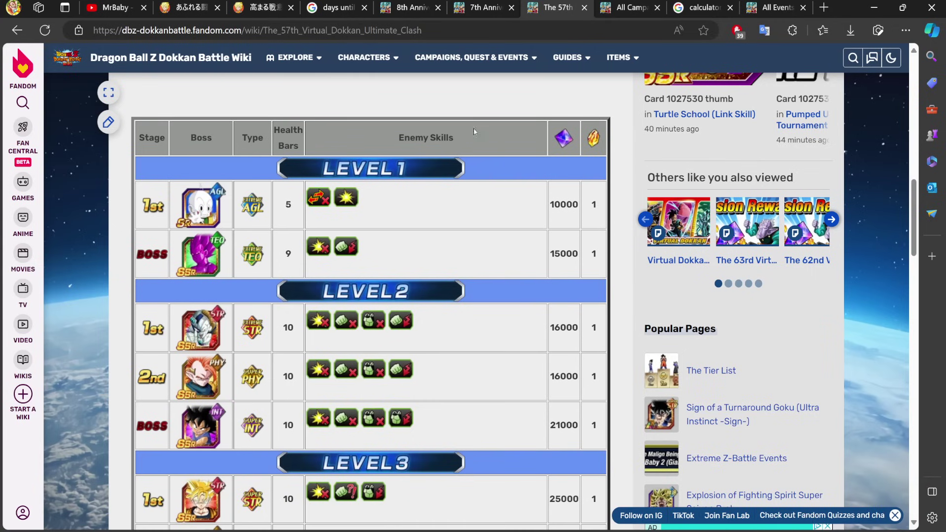
scroll(496, 171, up, 10)
scroll(542, 177, down, 3)
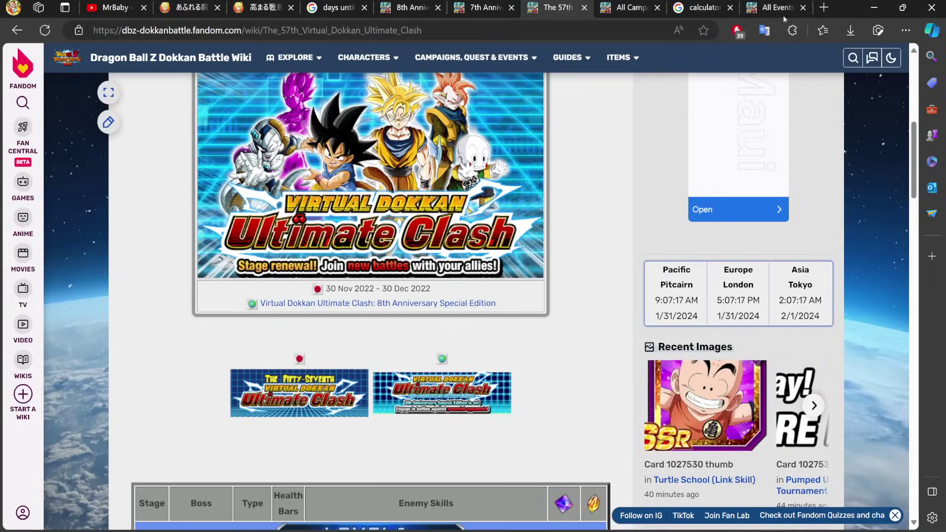
Add 156 to the 393 total on the calculator to reach 549
click(720, 5)
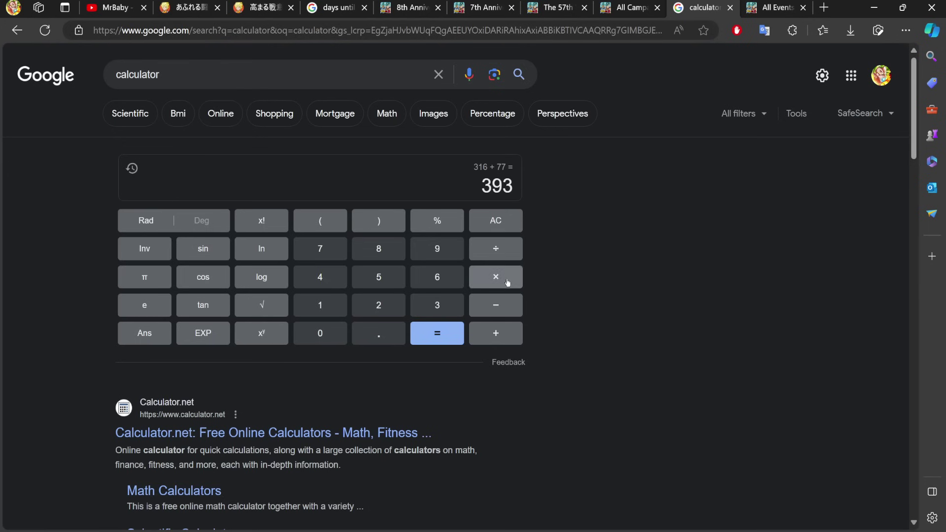
click(494, 332)
click(331, 304)
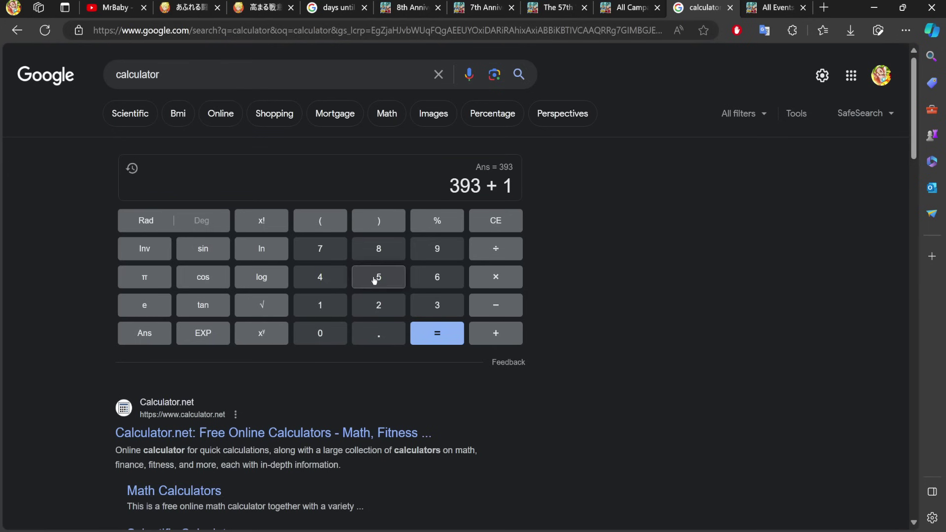
click(376, 275)
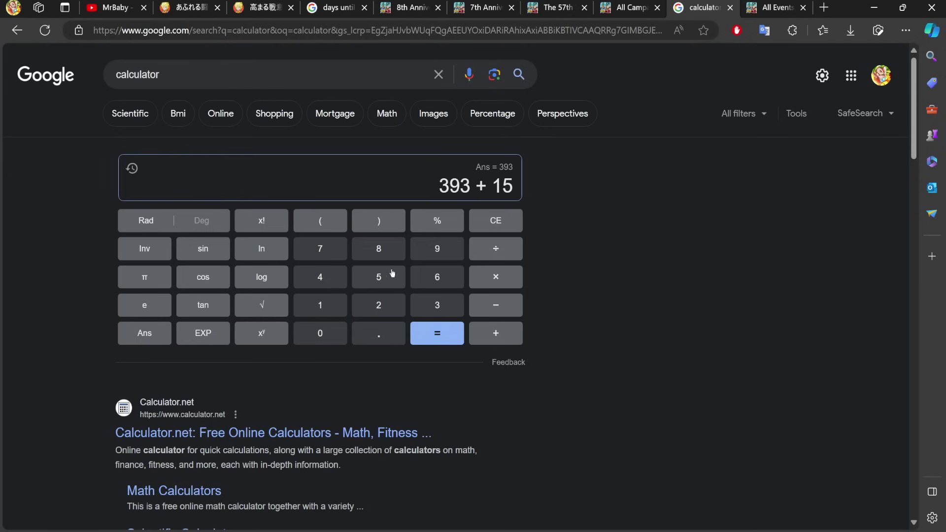
click(451, 273)
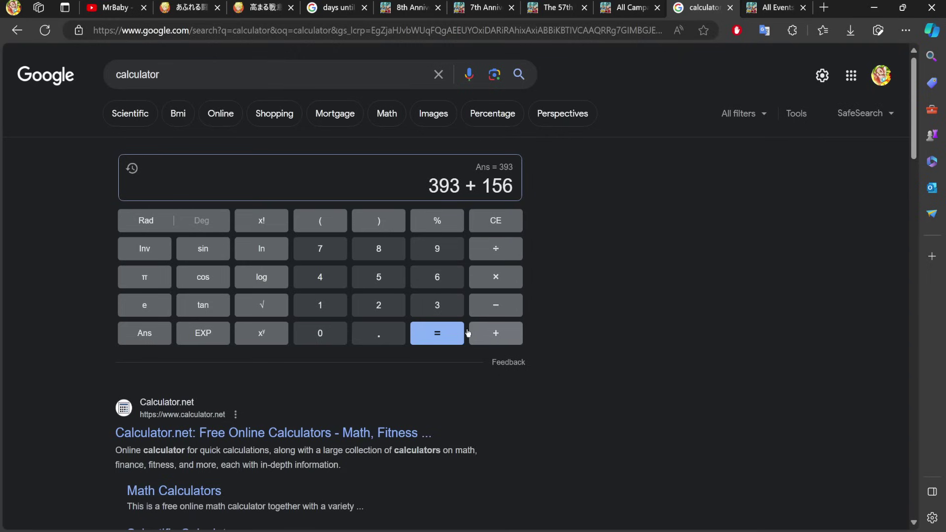
click(449, 335)
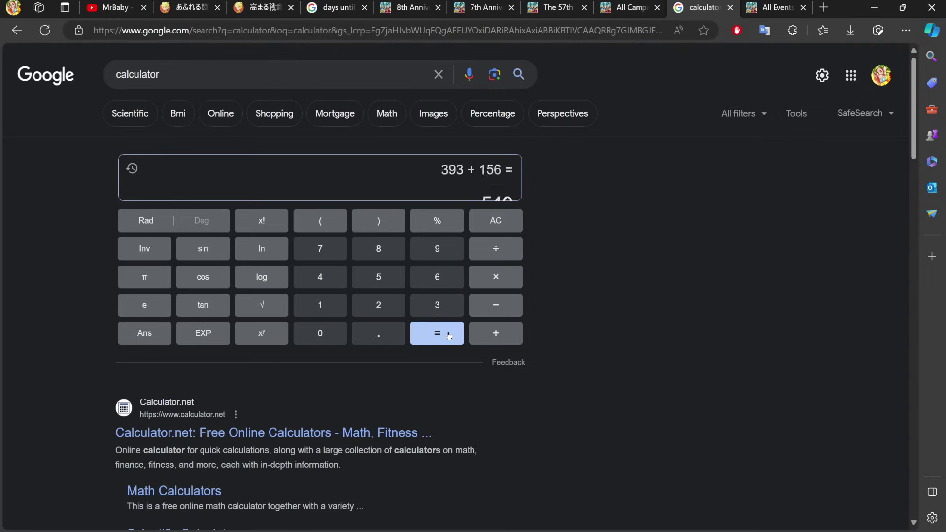
Add 30 more for 579, then check and close the calculation history
click(494, 332)
click(434, 305)
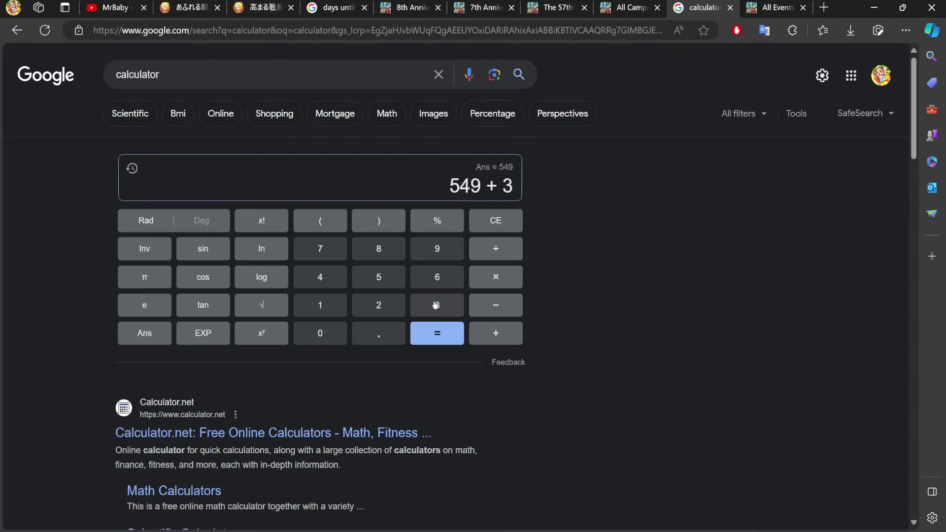
click(330, 336)
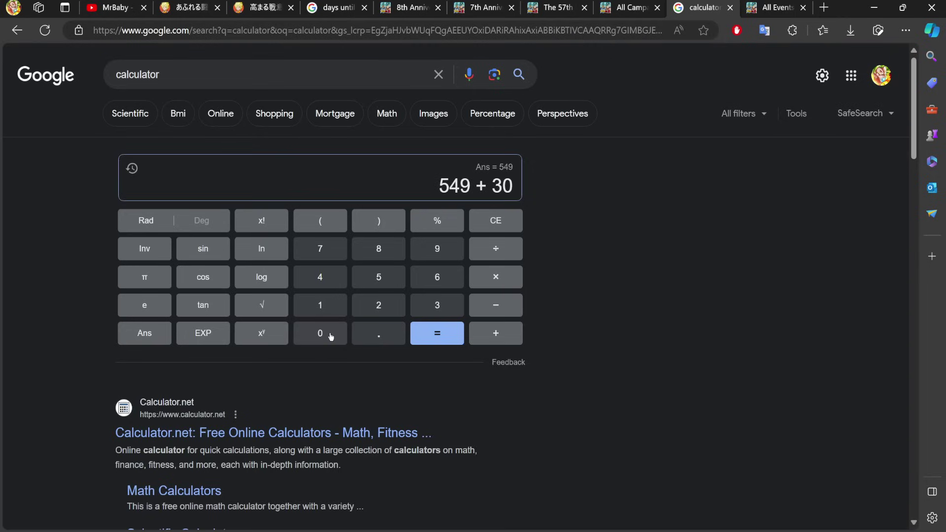
click(436, 334)
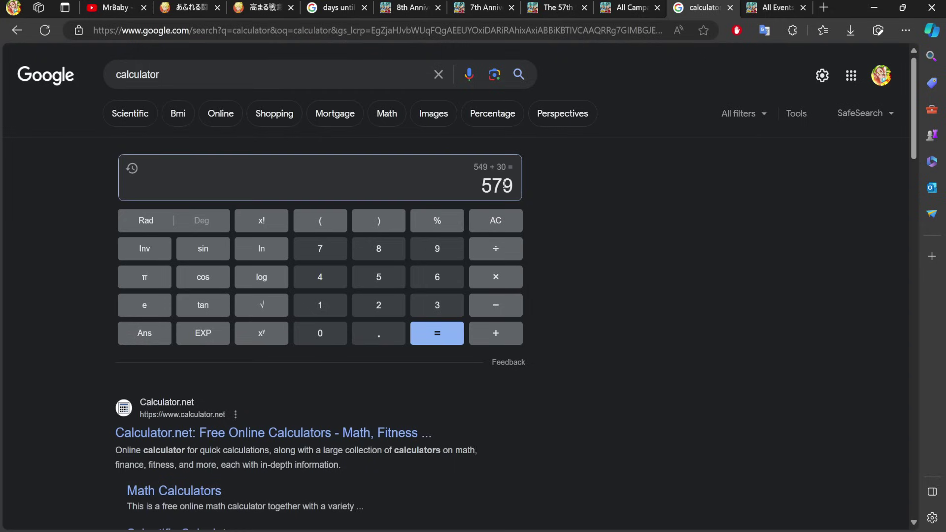
click(131, 165)
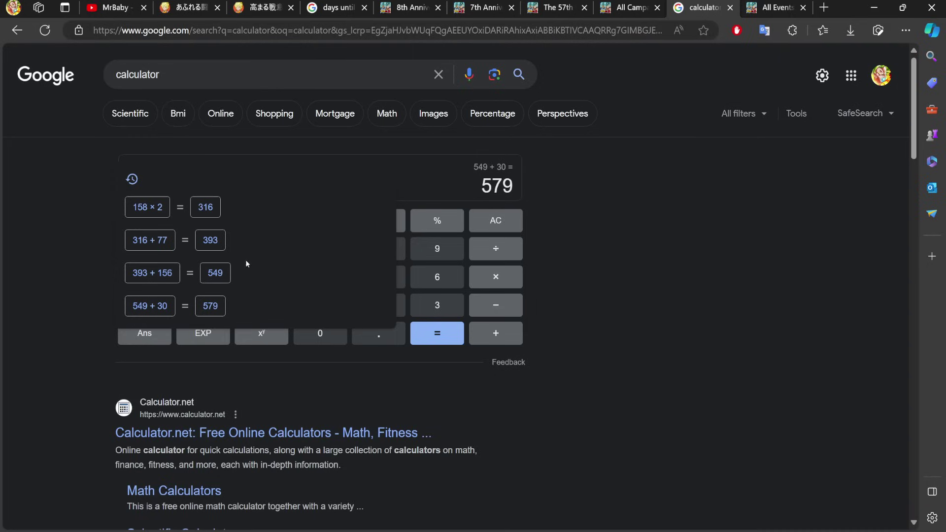
click(598, 243)
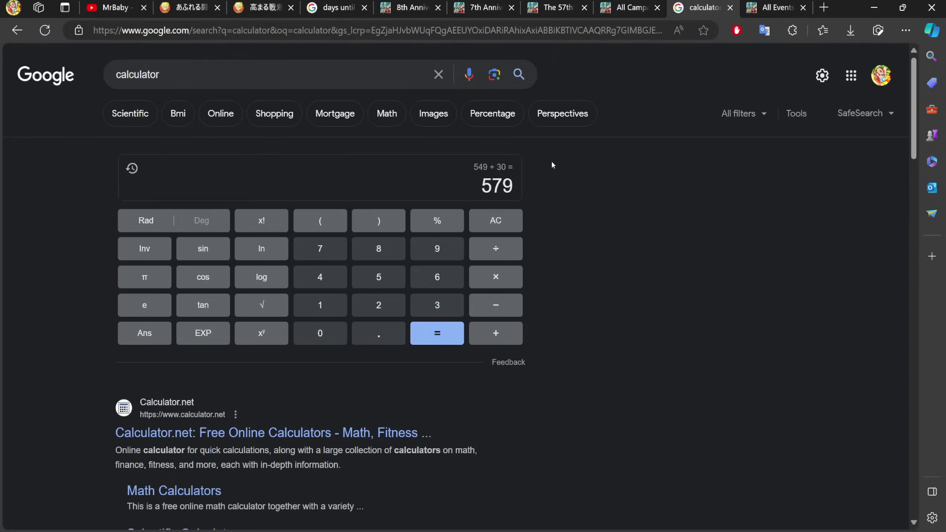
Find Ultimate Battle! Saiyan Day Campaign in the 7th Year campaigns grid and open it in a new tab
click(558, 7)
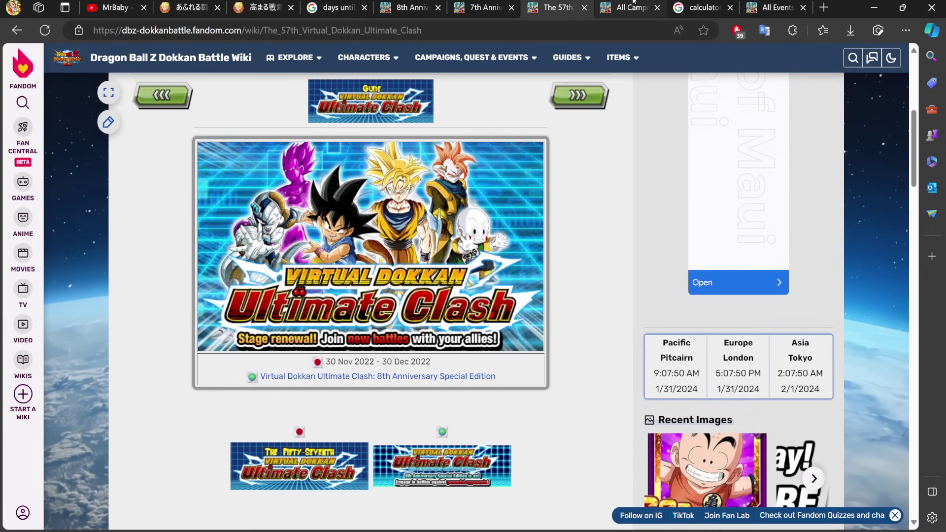
click(634, 3)
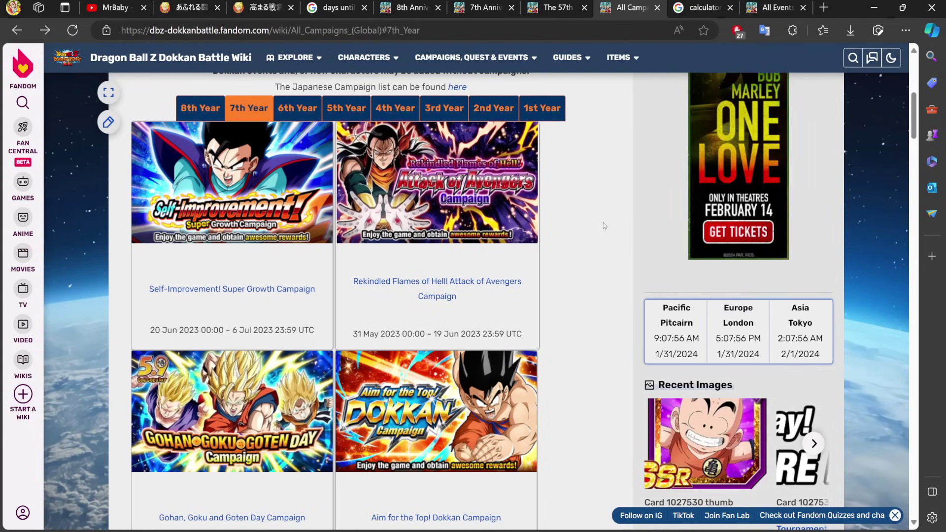
scroll(604, 225, down, 2)
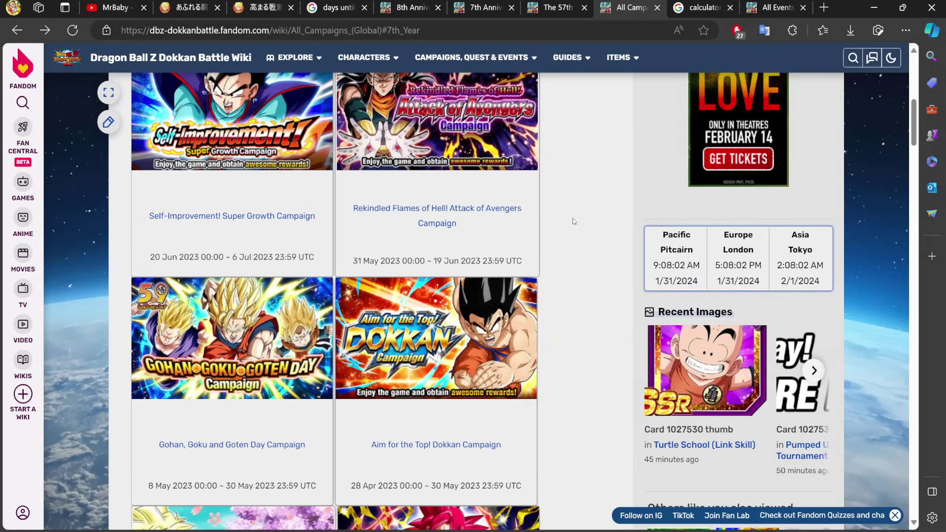
scroll(573, 222, down, 5)
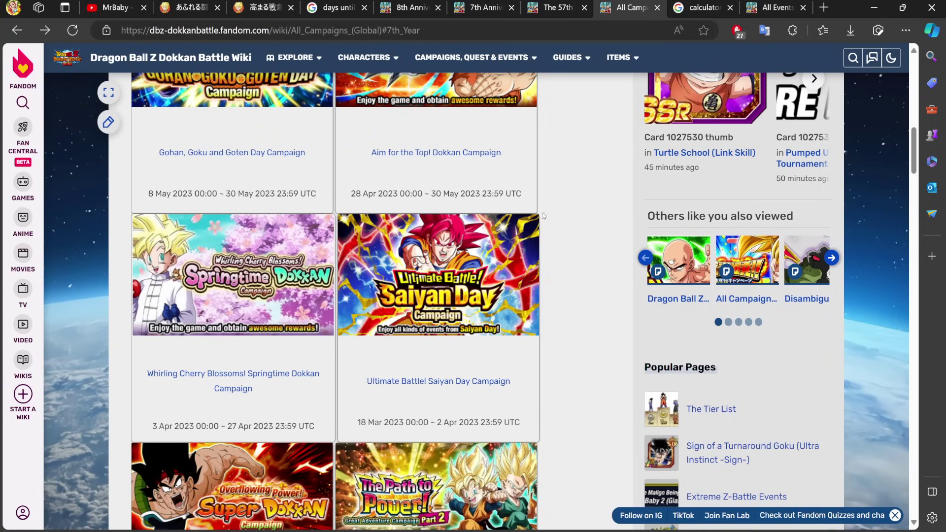
scroll(543, 215, down, 10)
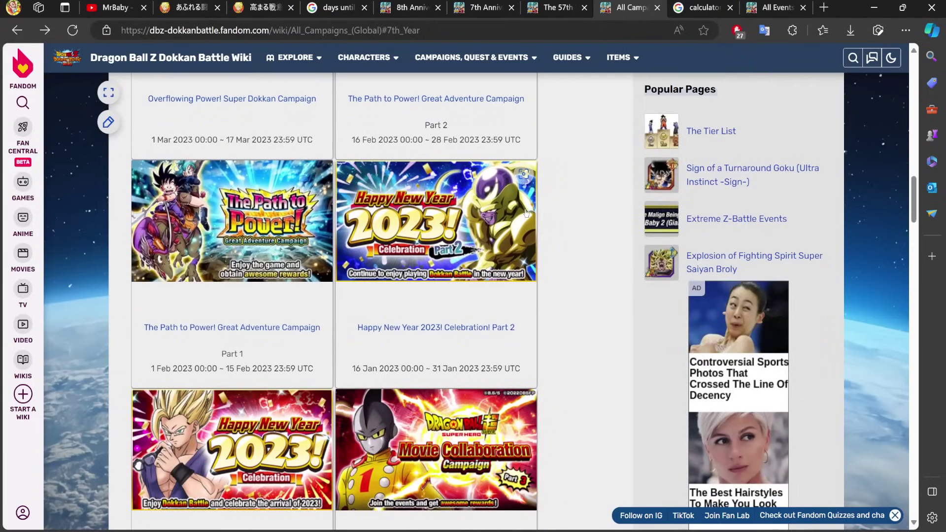
scroll(526, 213, down, 1)
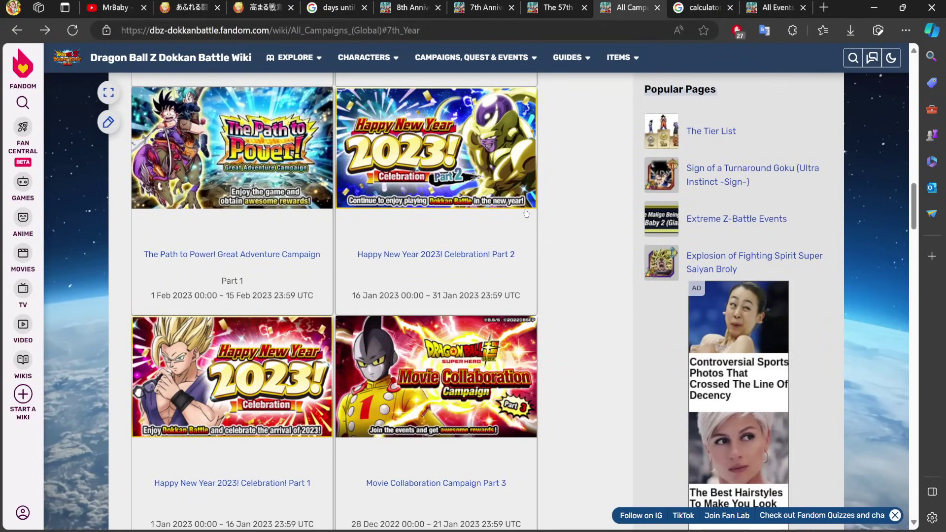
scroll(526, 213, up, 10)
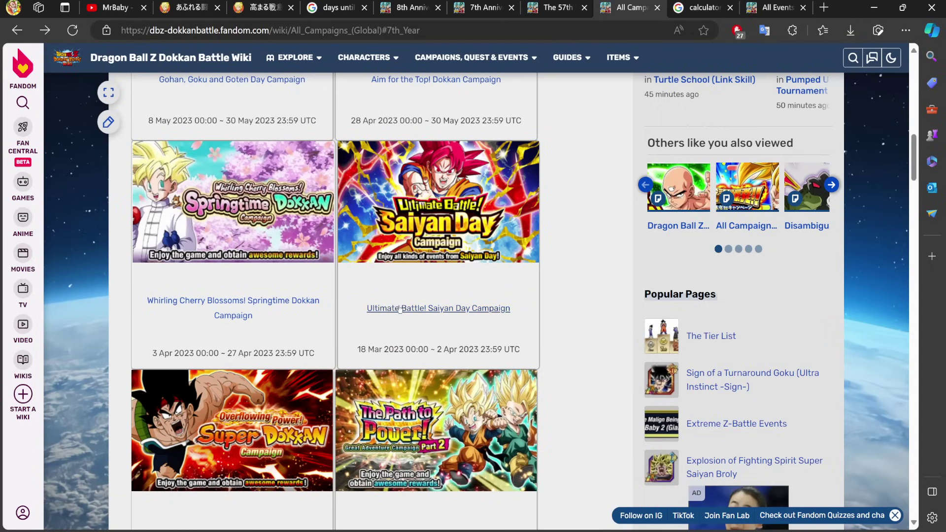
middle_click(451, 255)
Scroll the Saiyan Day Campaign page's events down to the Extreme Z-Battles starting 2023/3/23
key(ctrl+Tab)
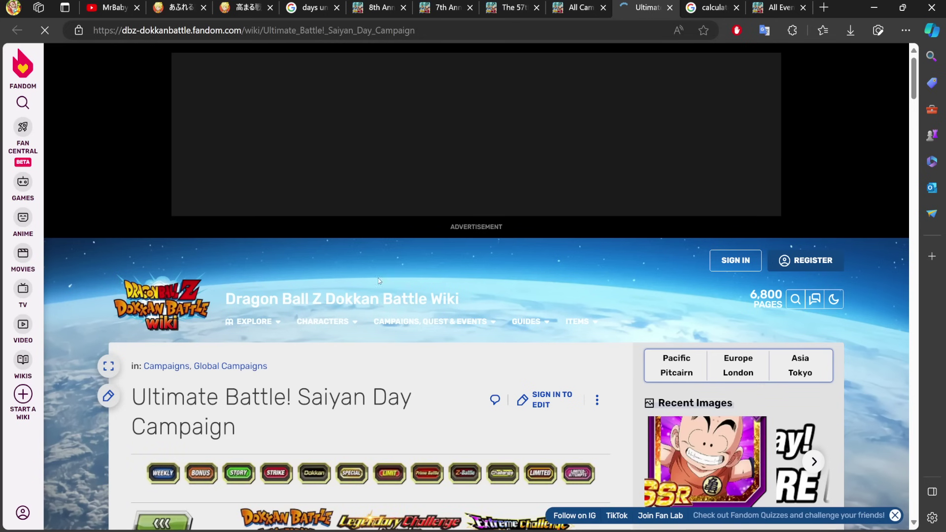
scroll(377, 278, down, 8)
scroll(358, 274, down, 20)
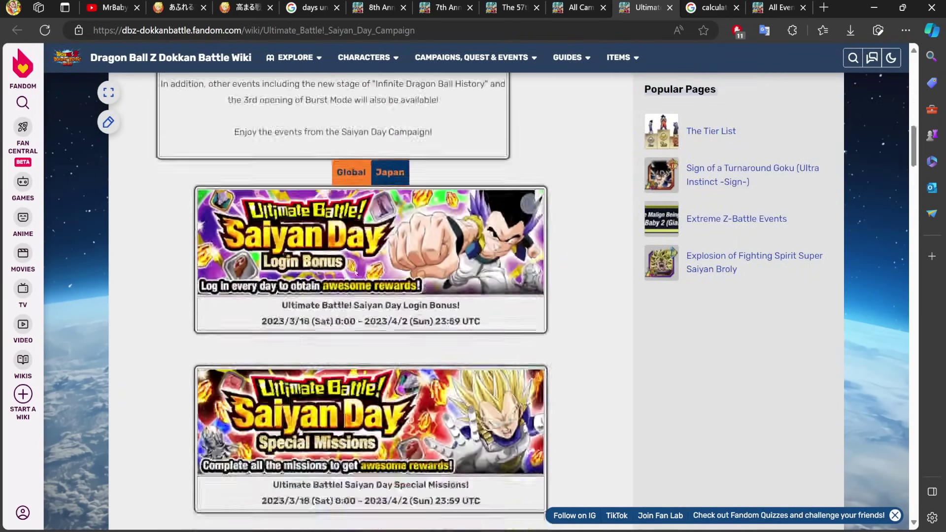
scroll(339, 256, down, 20)
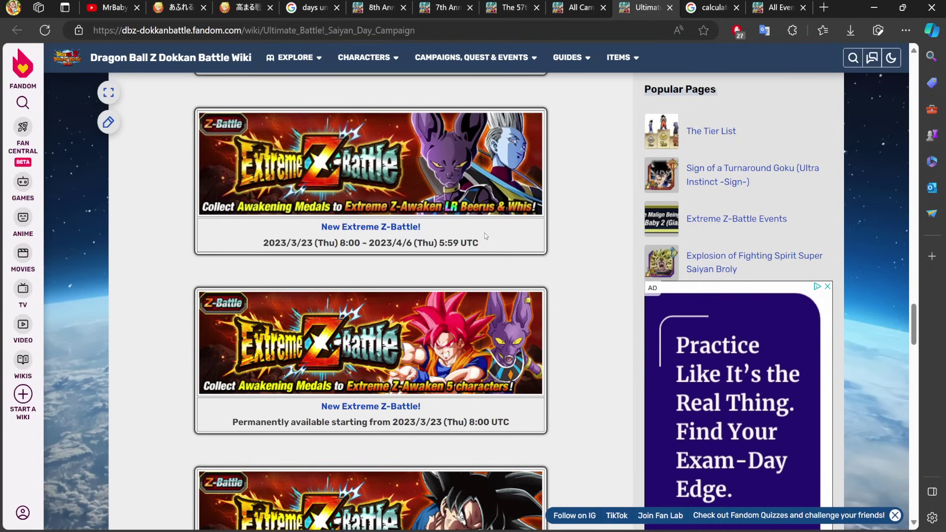
Add 180 to the 579 total on the calculator to reach 759
click(709, 7)
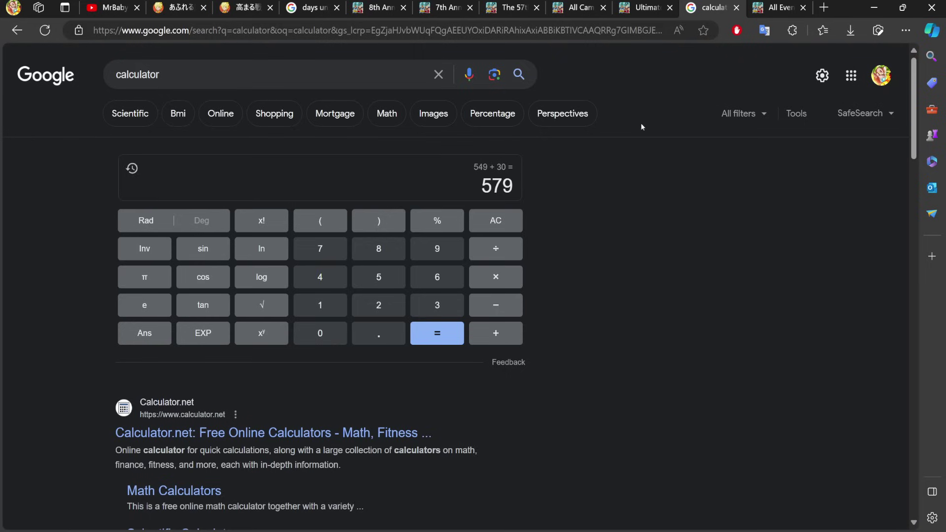
click(520, 339)
click(337, 308)
click(380, 252)
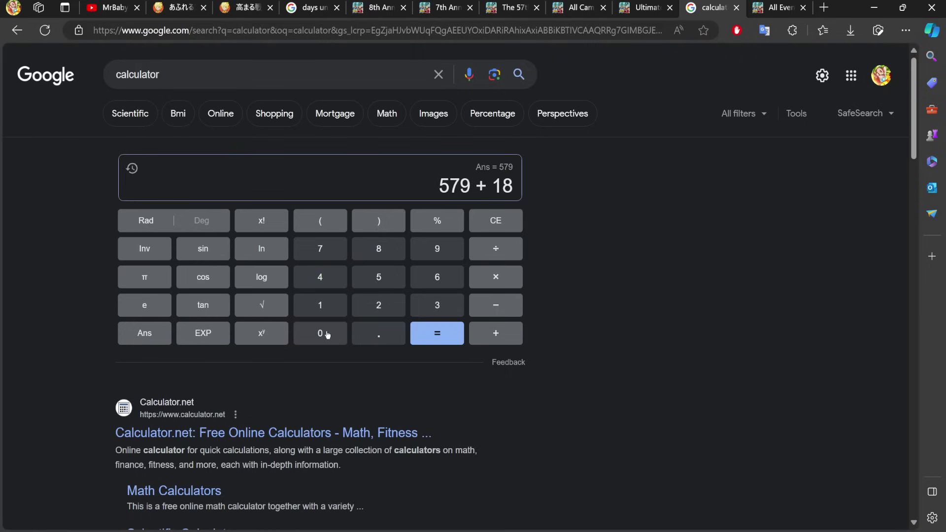
click(327, 335)
click(437, 333)
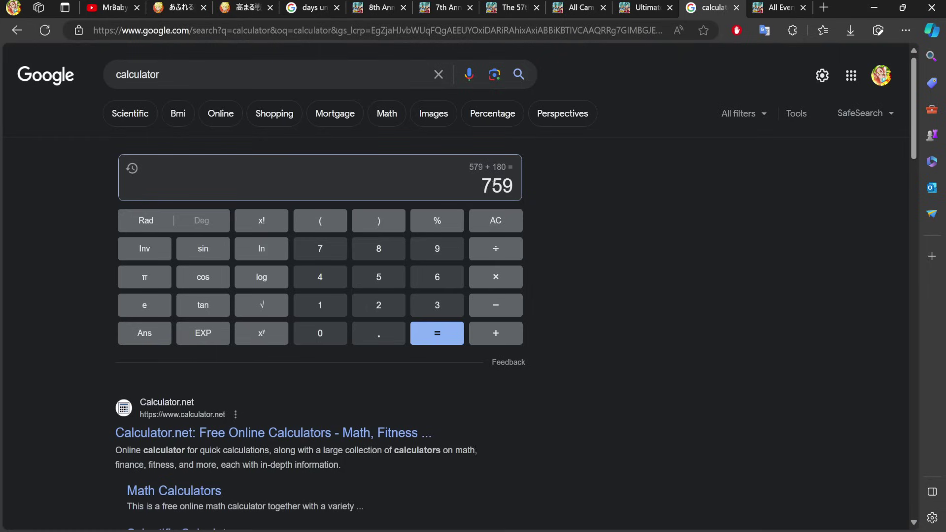
Highlight the 59 in the 759 total, then move to the wiki's All Events page
drag(492, 185, 513, 184)
click(631, 198)
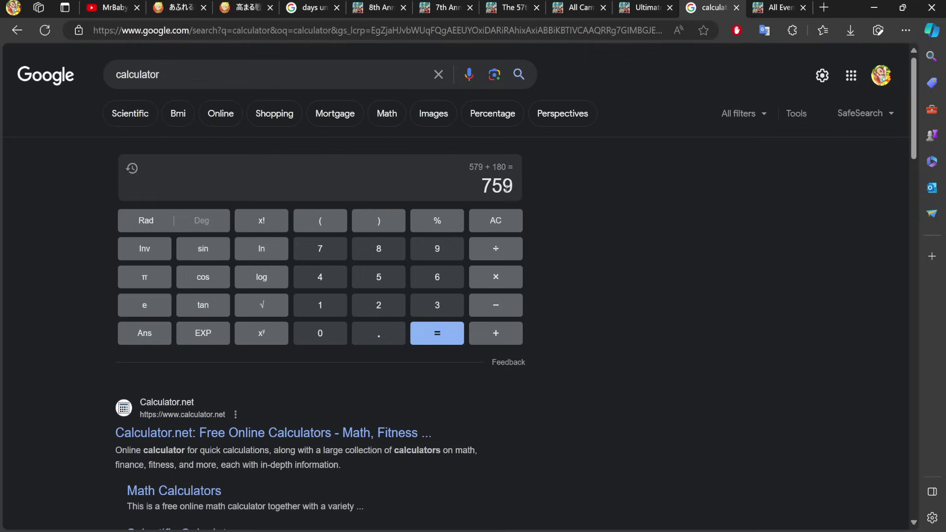
drag(493, 187, 512, 186)
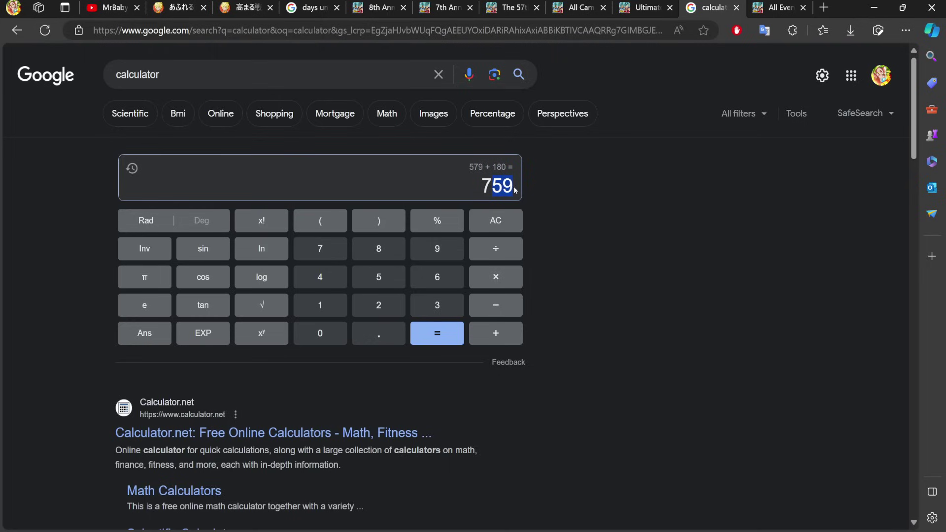
click(604, 221)
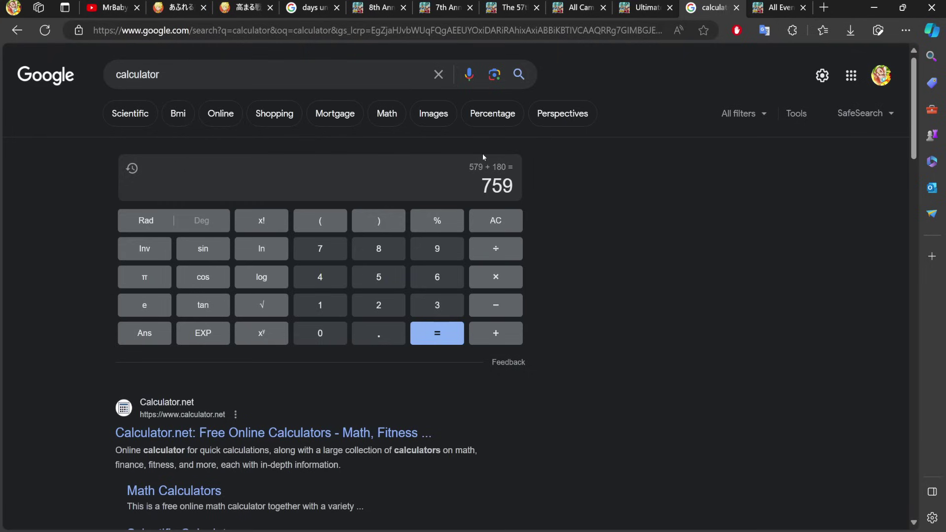
click(781, 8)
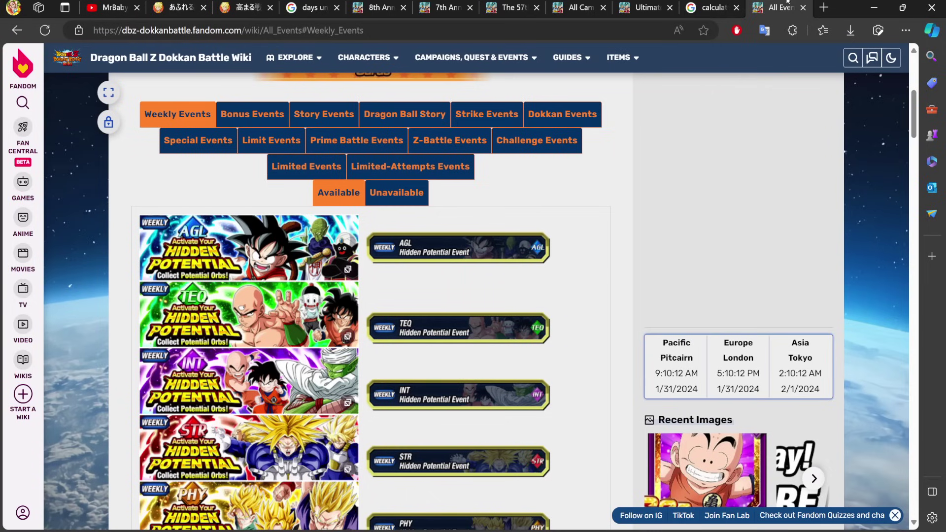
Browse the Bonus, Story and Dragon Ball Story event lists on the All Events page
click(246, 107)
click(295, 113)
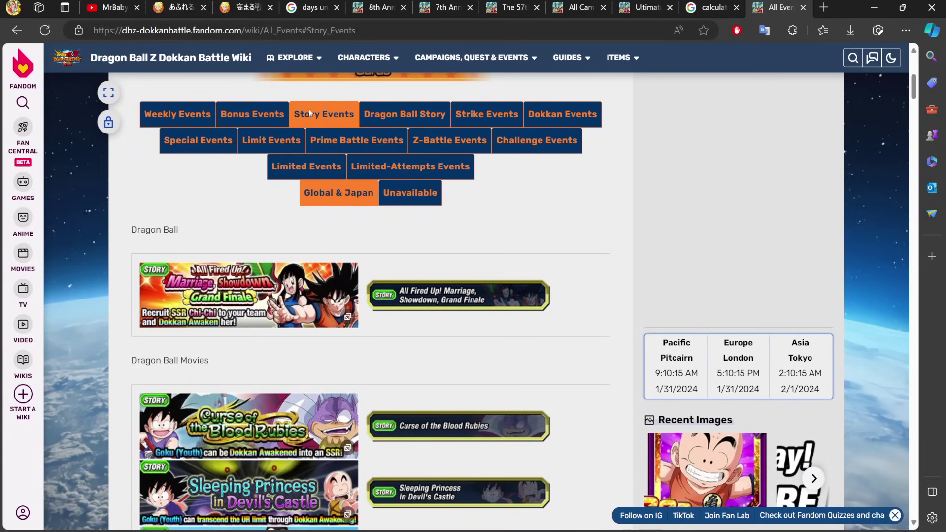
scroll(373, 232, down, 4)
scroll(390, 232, down, 9)
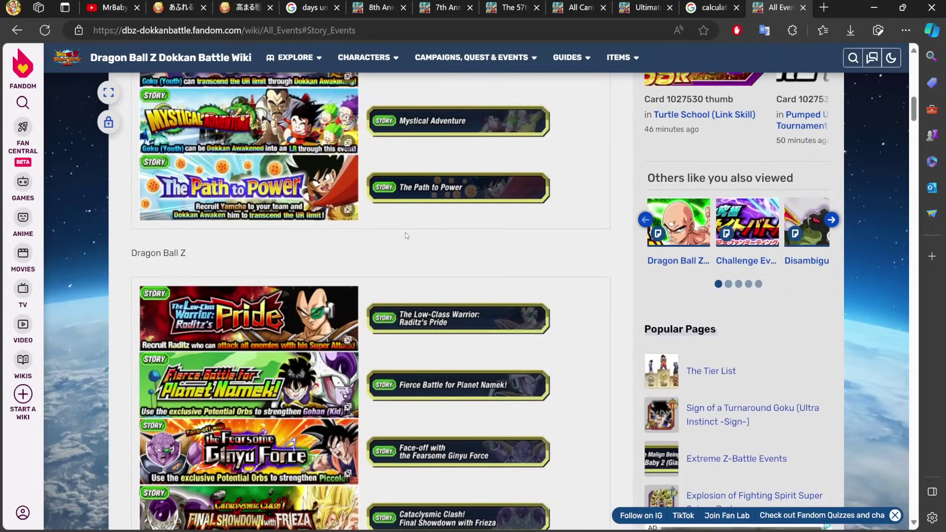
scroll(433, 226, up, 12)
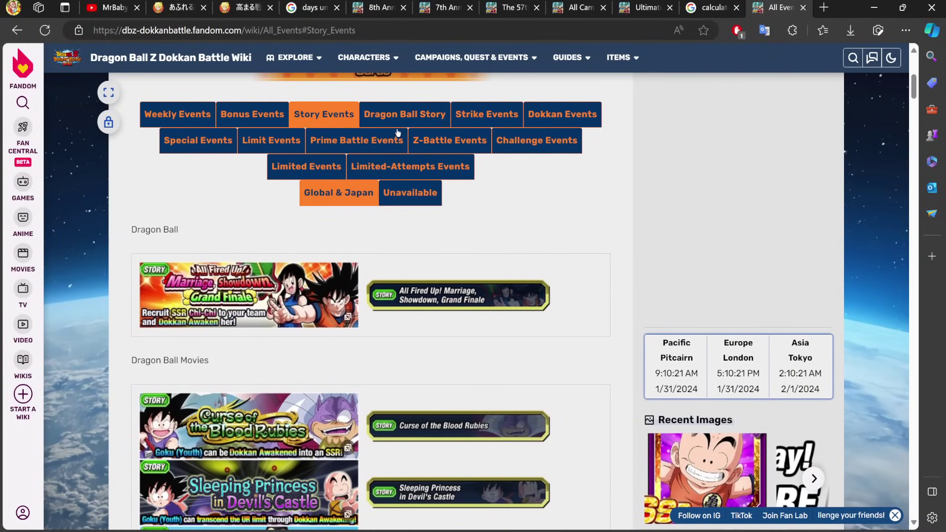
click(399, 121)
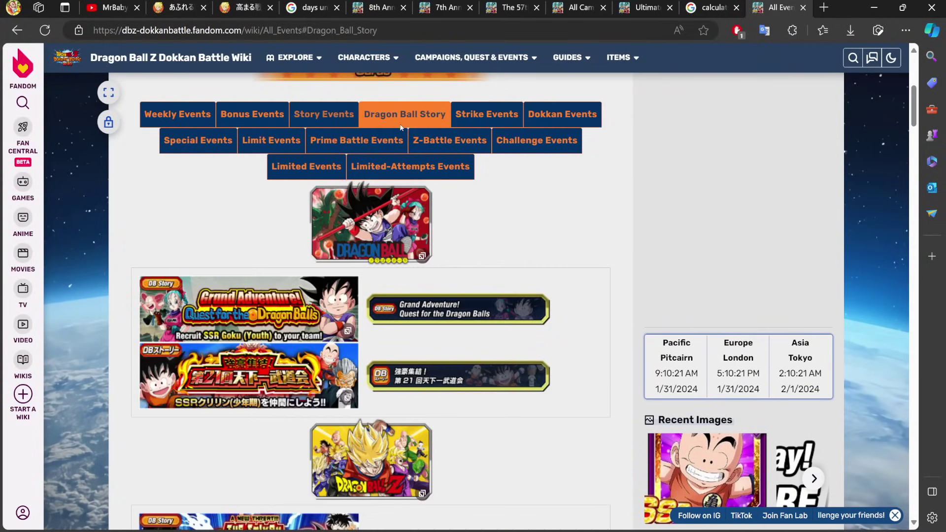
scroll(264, 223, down, 3)
scroll(264, 223, down, 15)
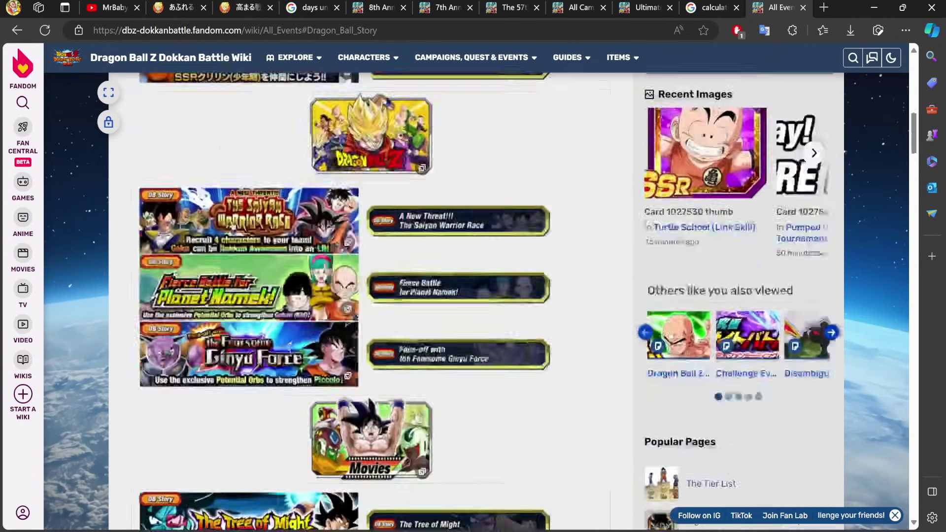
scroll(512, 240, up, 3)
scroll(512, 240, down, 3)
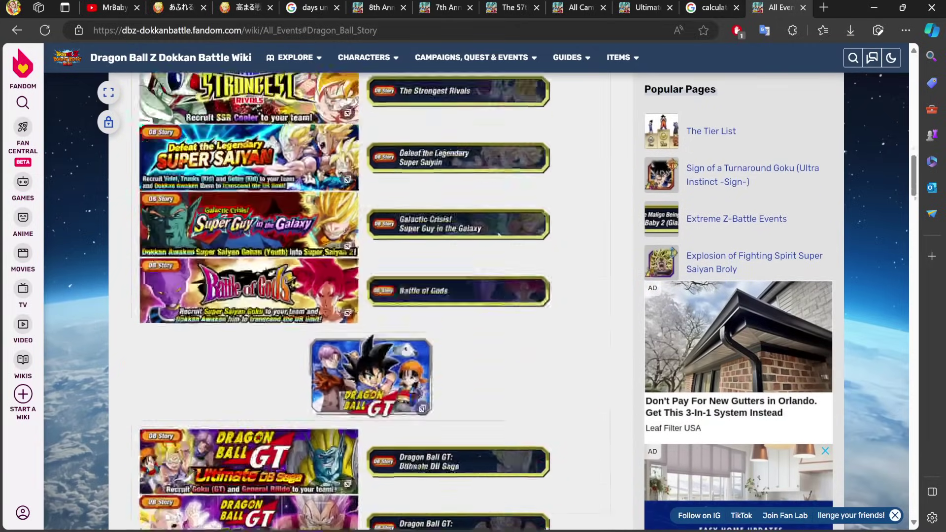
scroll(493, 296, up, 20)
Show the Strike Events list and scroll through the AGL to PHY Super Strike banners
click(483, 334)
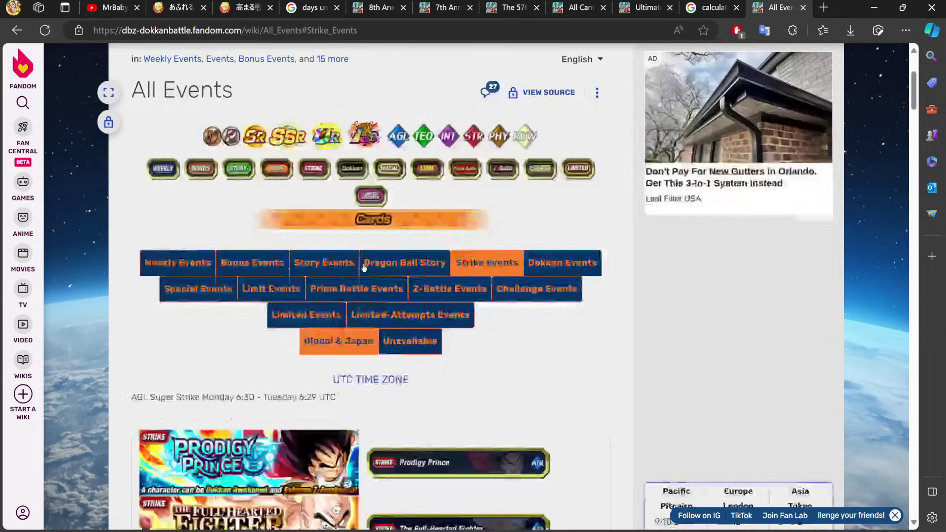
scroll(465, 183, down, 5)
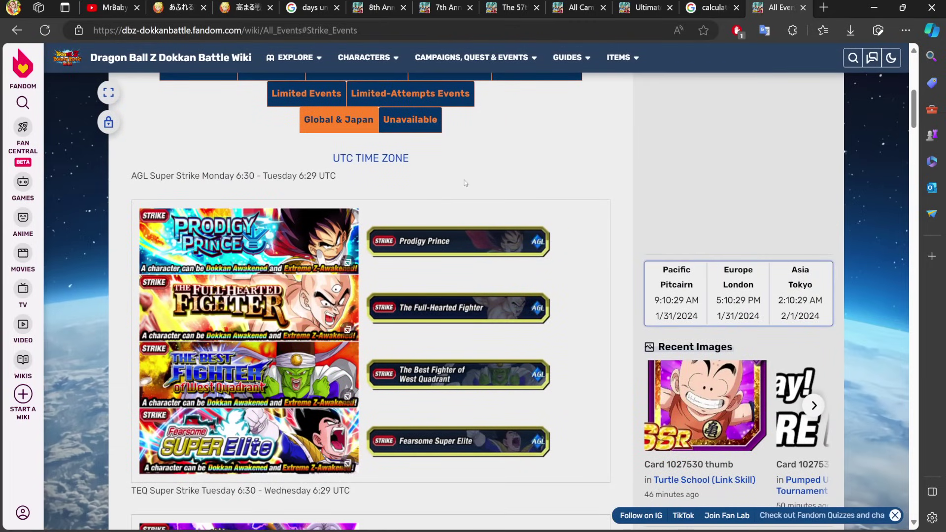
scroll(433, 224, down, 6)
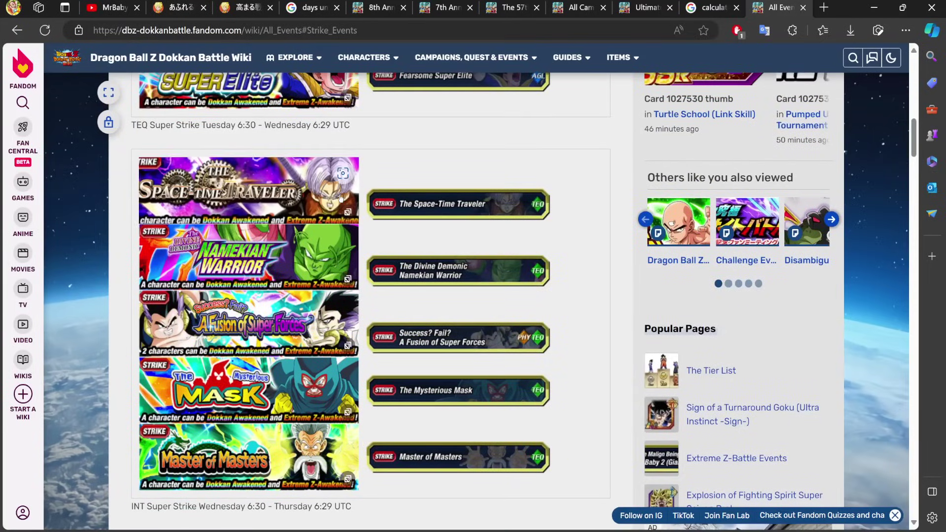
scroll(523, 258, down, 3)
scroll(522, 259, down, 4)
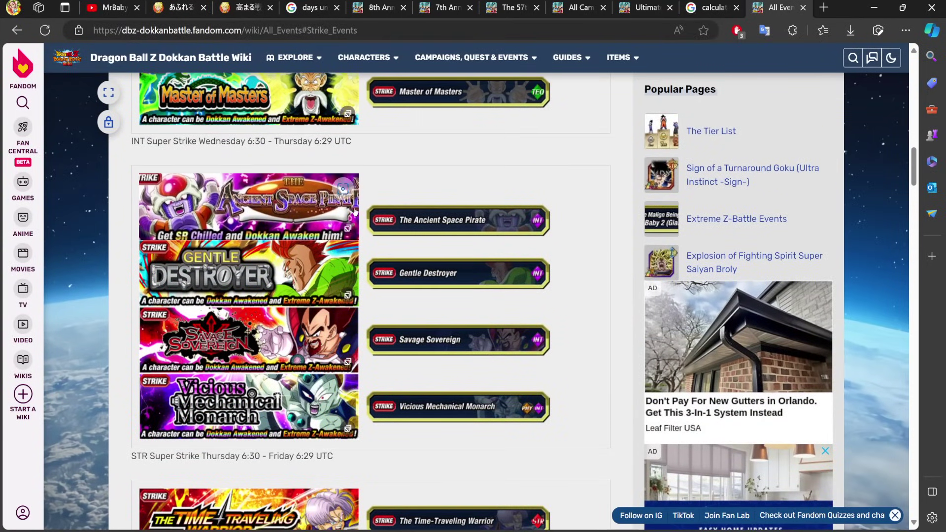
scroll(355, 212, up, 10)
scroll(513, 322, down, 7)
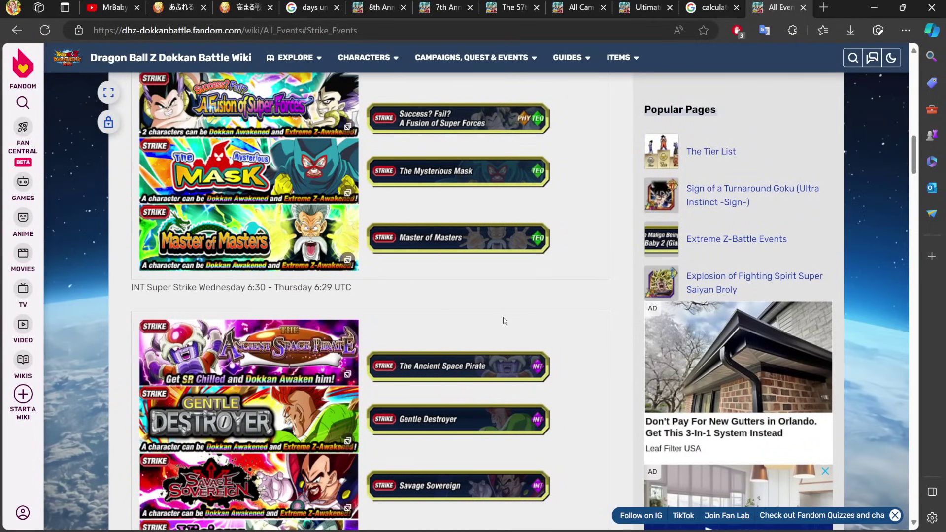
scroll(505, 321, down, 9)
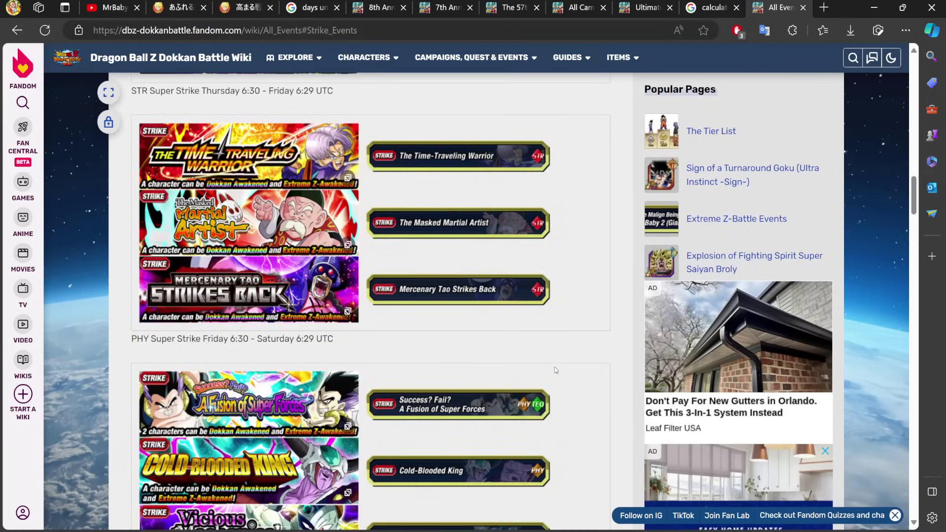
scroll(581, 275, up, 20)
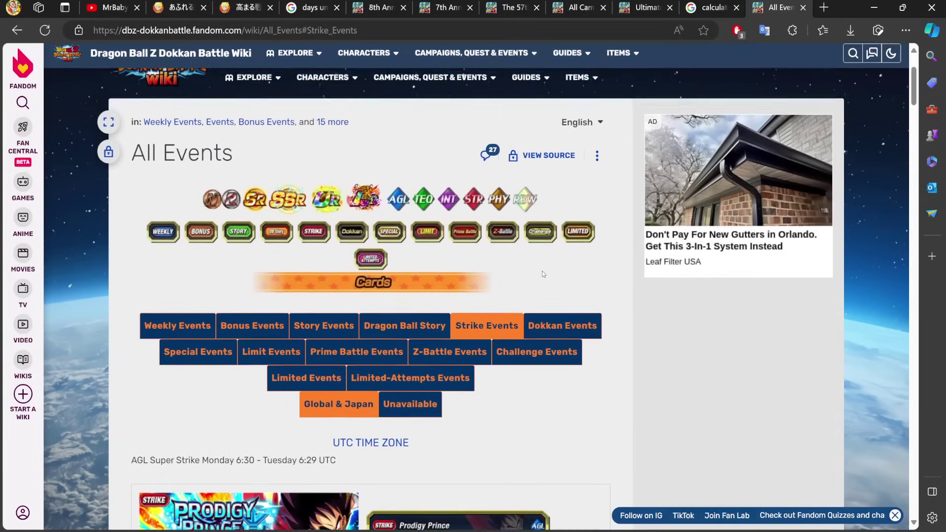
Skim the Dokkan Events list and glance at the calculator's running total
click(562, 327)
scroll(463, 199, down, 5)
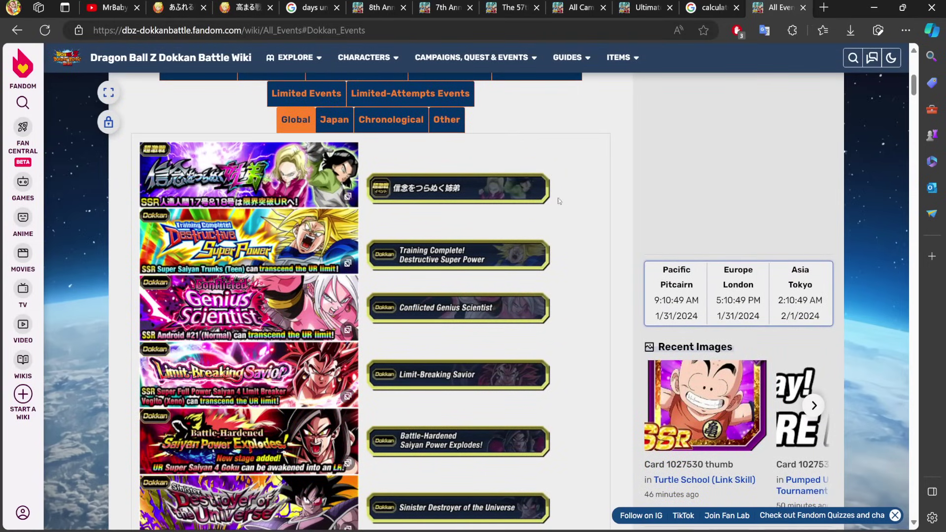
scroll(481, 187, up, 4)
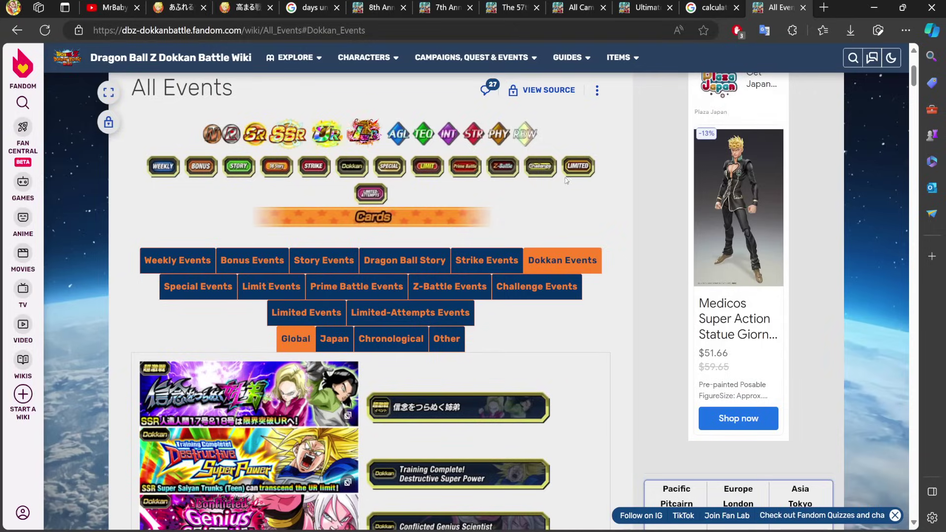
click(712, 8)
click(768, 2)
Scroll through the Special Events list
click(230, 288)
scroll(385, 222, down, 5)
scroll(385, 222, down, 6)
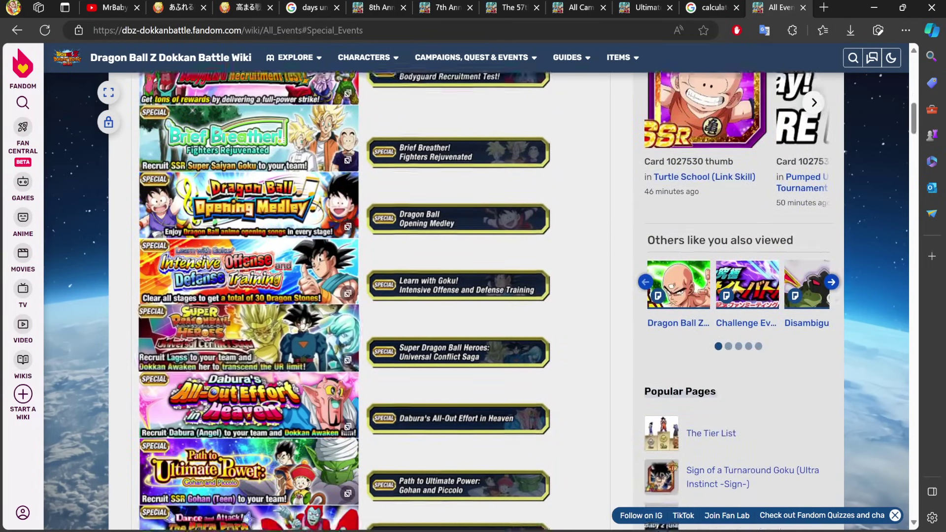
scroll(398, 436, down, 6)
scroll(277, 315, up, 18)
Review the Limit Events and Prime Battle Events lists
click(271, 348)
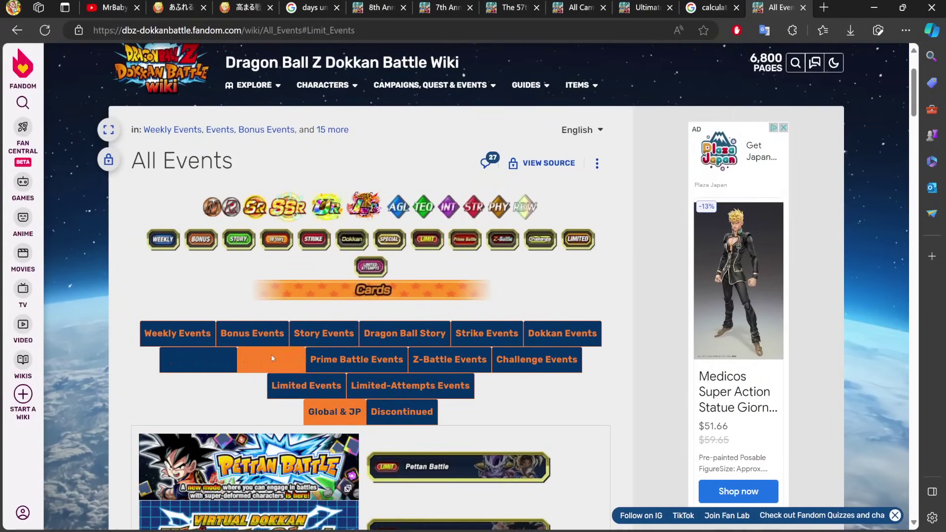
scroll(475, 235, down, 8)
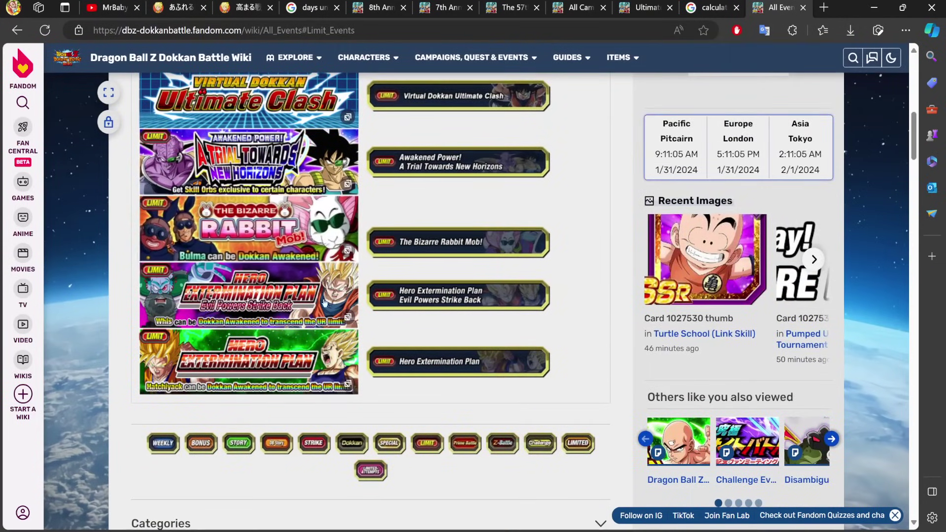
scroll(474, 234, up, 5)
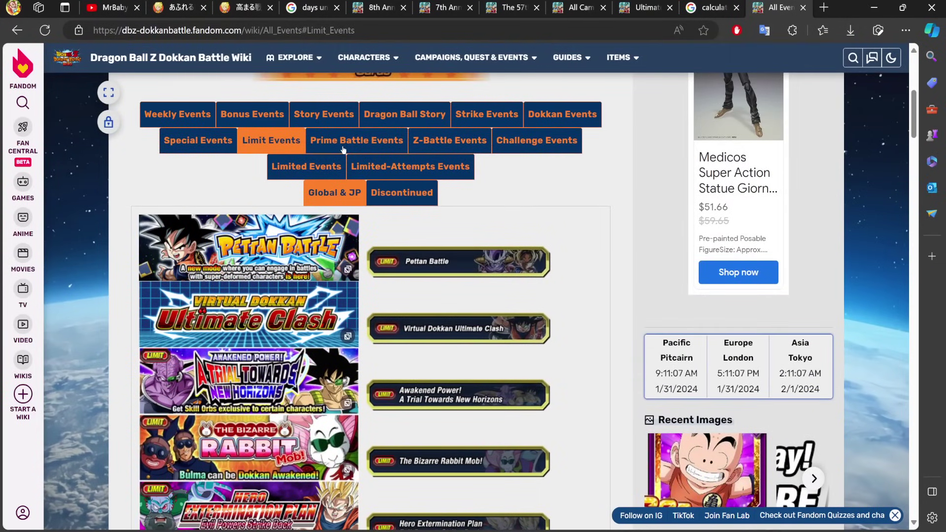
click(344, 143)
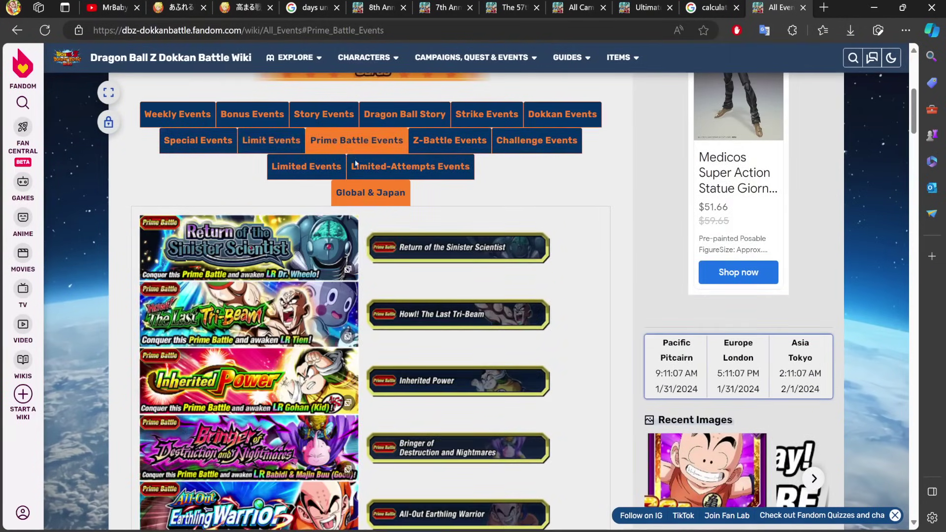
scroll(393, 251, down, 9)
scroll(391, 254, up, 10)
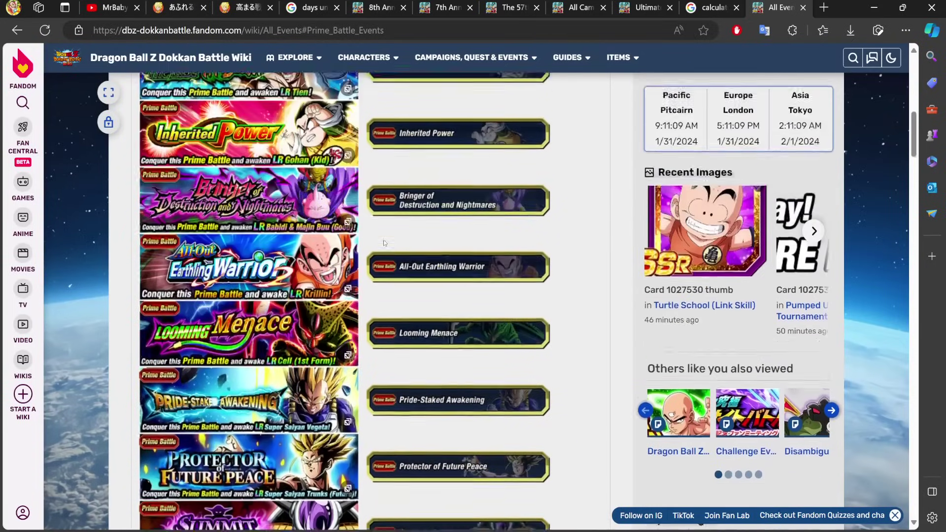
scroll(389, 242, up, 2)
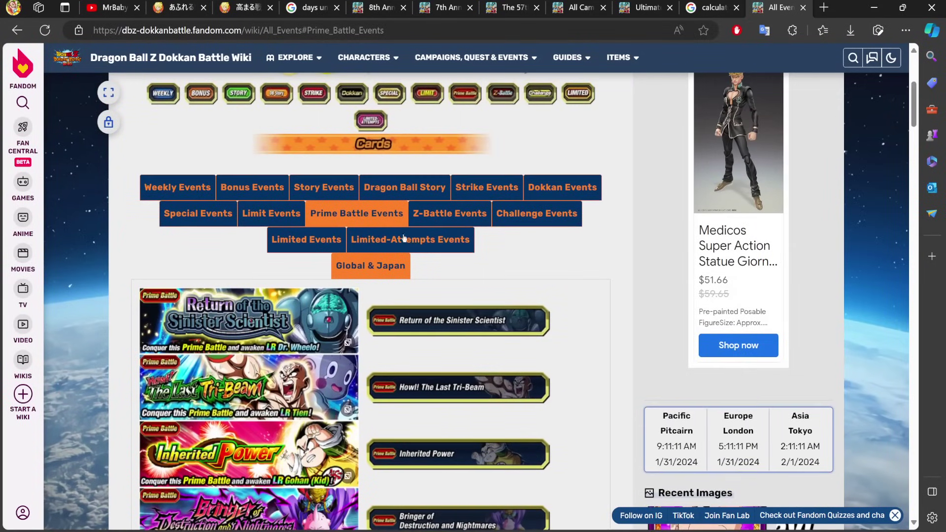
Scroll through the Z-Battle Events list
click(459, 221)
scroll(442, 258, down, 5)
scroll(442, 258, down, 7)
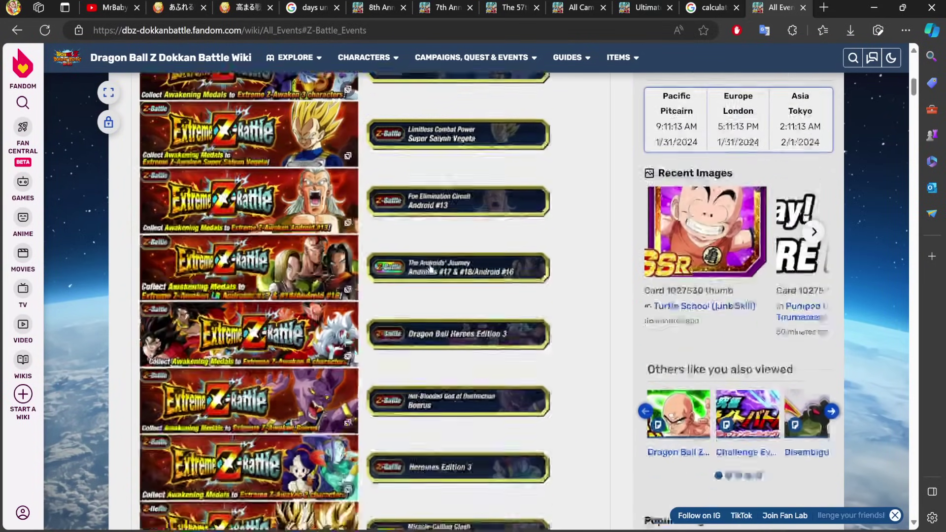
scroll(566, 274, up, 14)
Recheck the Z-Battle Events list after briefly showing Challenge Events
click(567, 277)
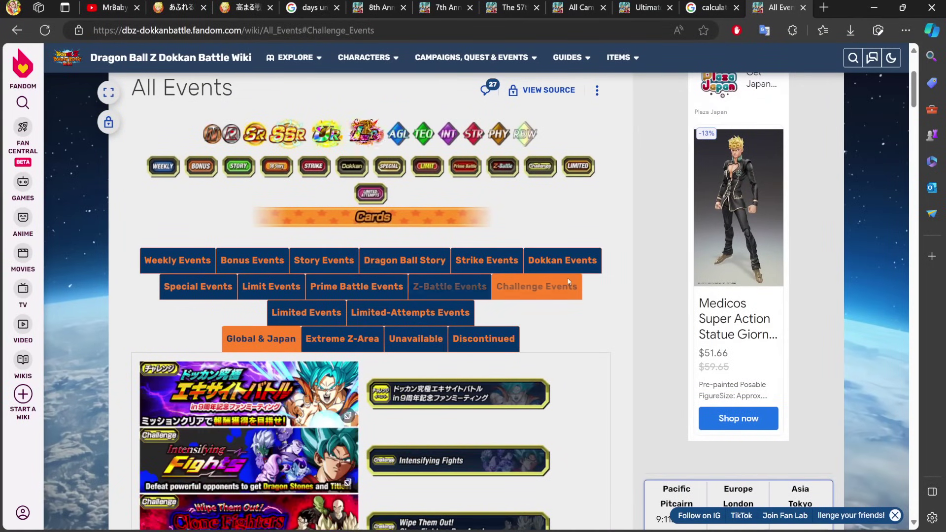
click(464, 286)
scroll(464, 287, down, 3)
scroll(332, 346, down, 18)
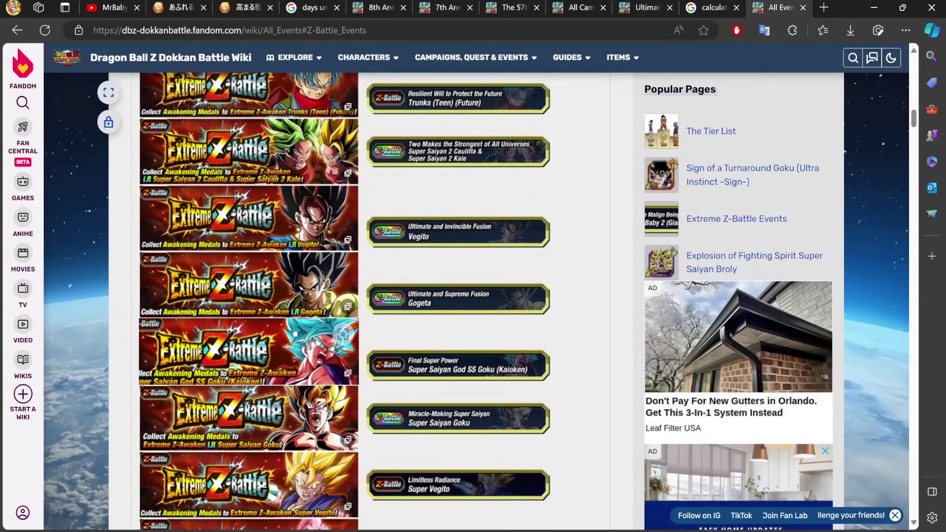
scroll(504, 431, up, 20)
scroll(504, 431, down, 1)
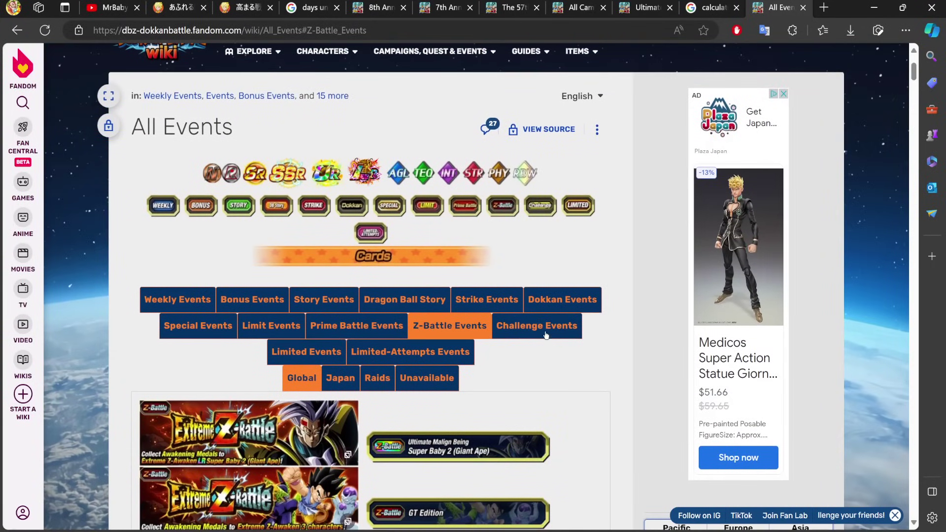
Scroll the whole Challenge Events list, then show the Extreme Z-Area events
click(536, 325)
scroll(305, 270, down, 8)
scroll(306, 270, down, 9)
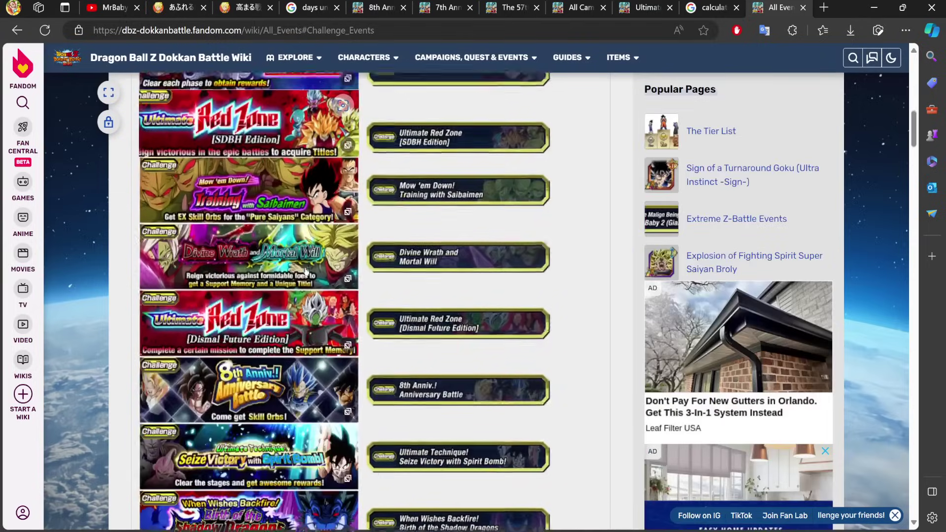
scroll(305, 270, down, 8)
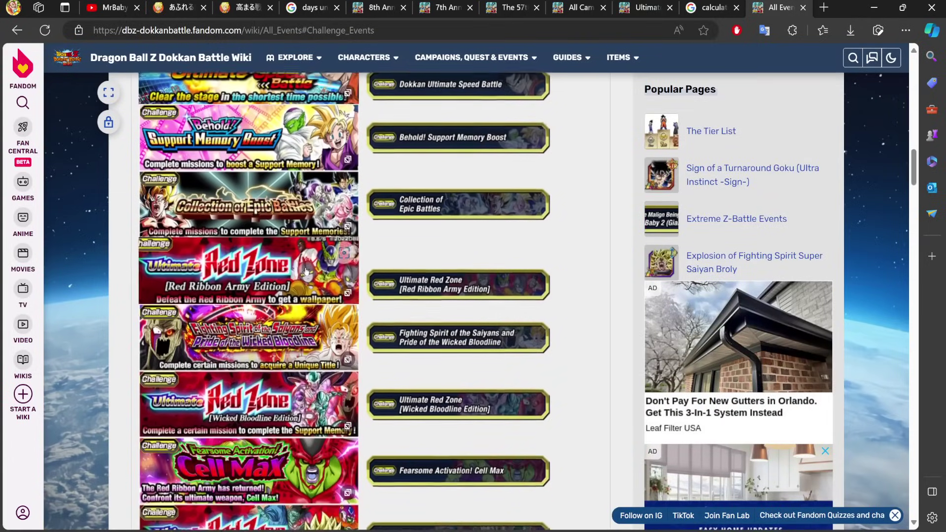
scroll(293, 328, down, 7)
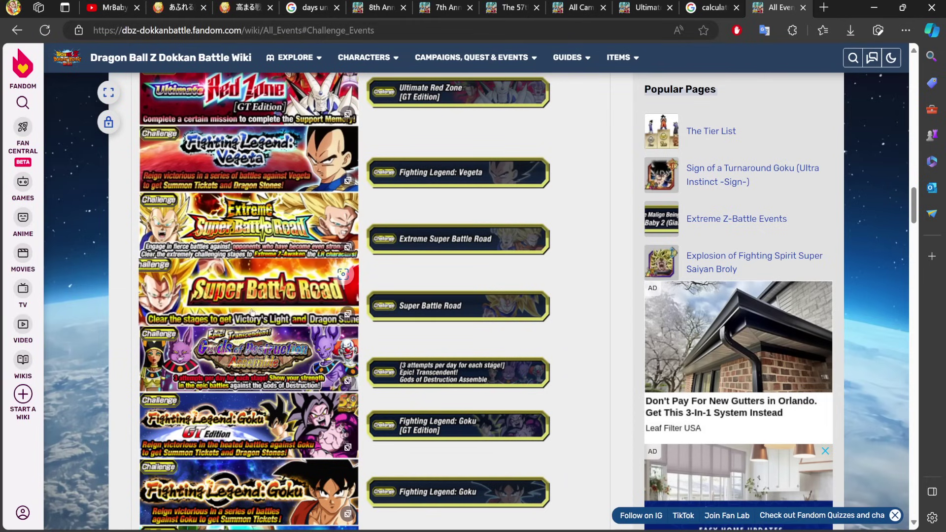
scroll(251, 272, down, 3)
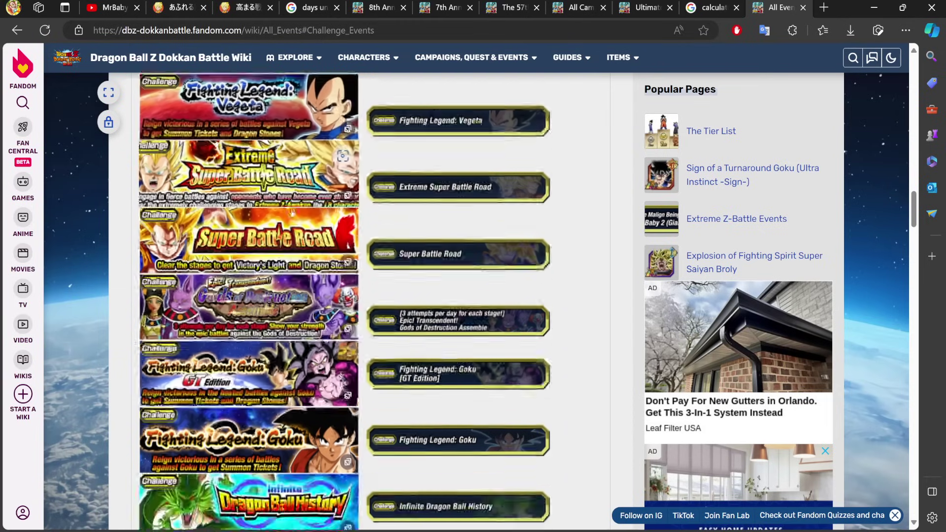
scroll(251, 272, down, 4)
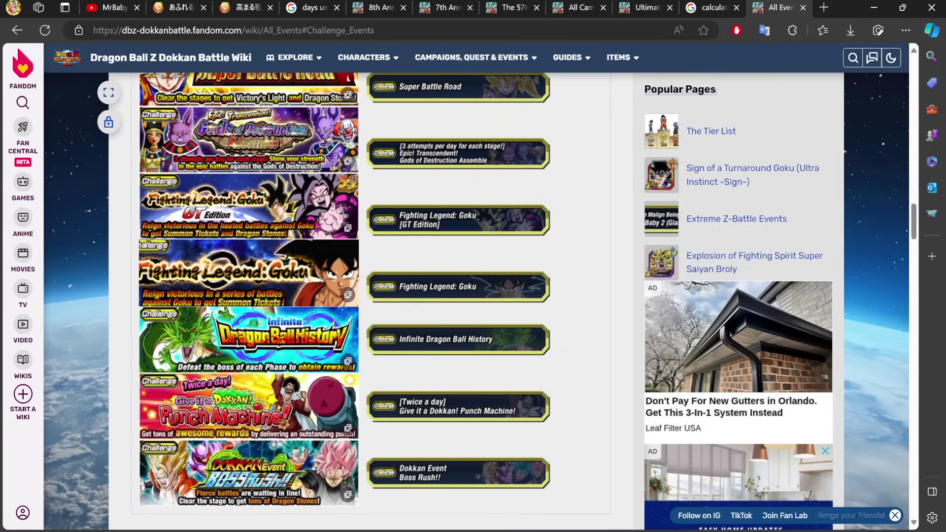
scroll(435, 281, up, 20)
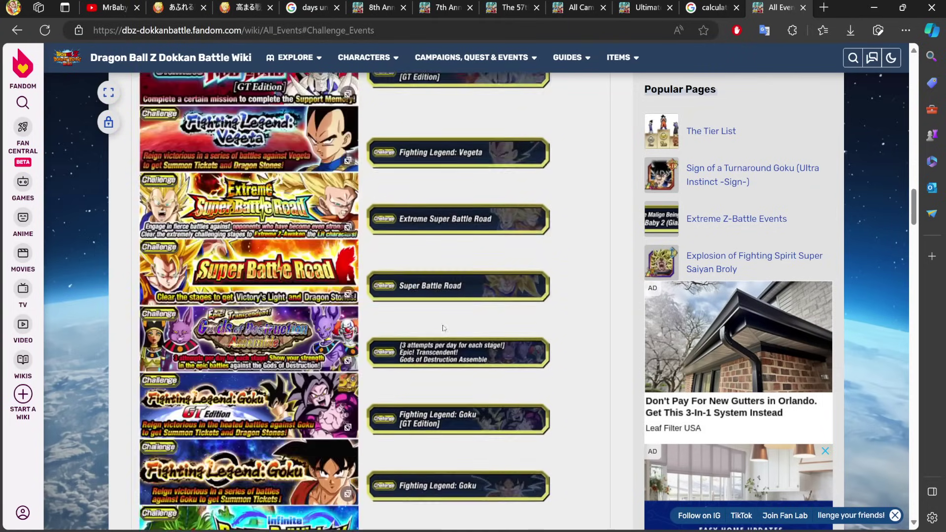
scroll(425, 315, up, 15)
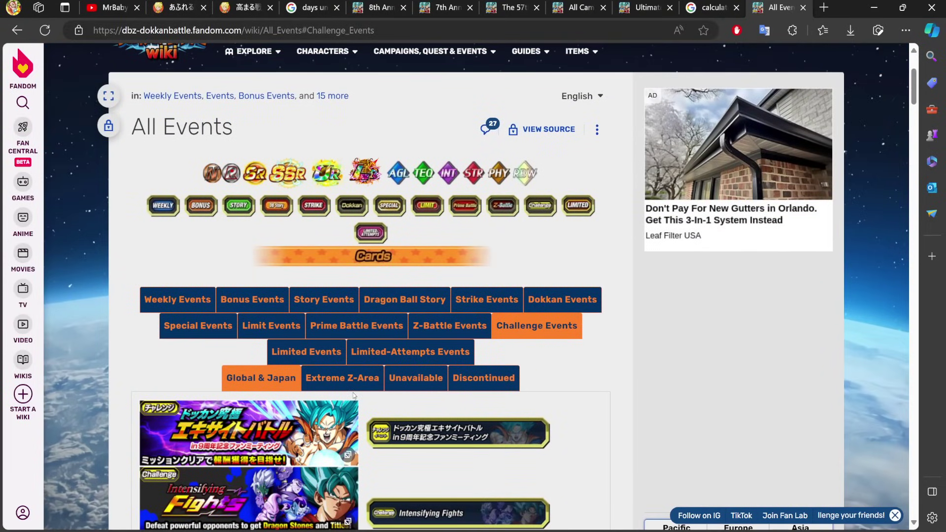
click(360, 377)
Switch to Google Calculator showing the running total 579 + 180 = 759
mouse_move(596, 129)
click(712, 8)
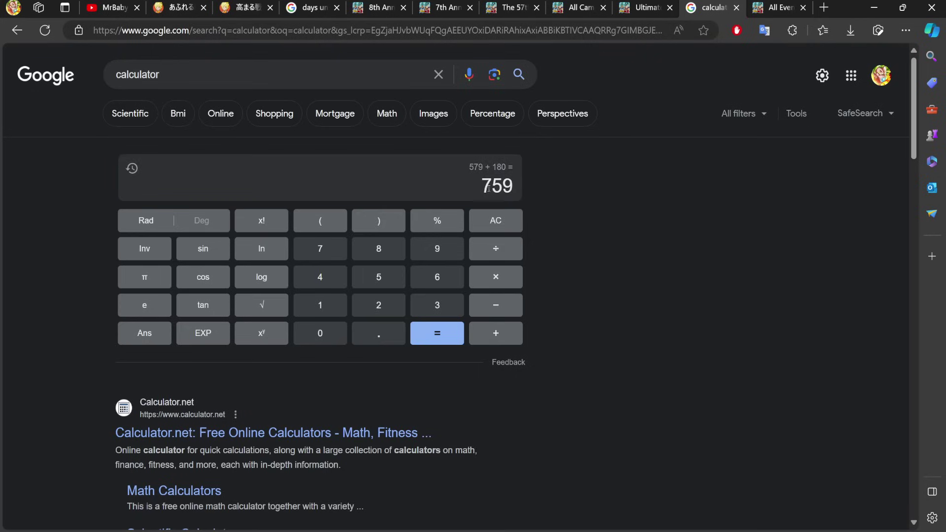
Skim the Extreme Z-Area events list and recheck the 759 calculator total
click(785, 5)
scroll(525, 286, down, 15)
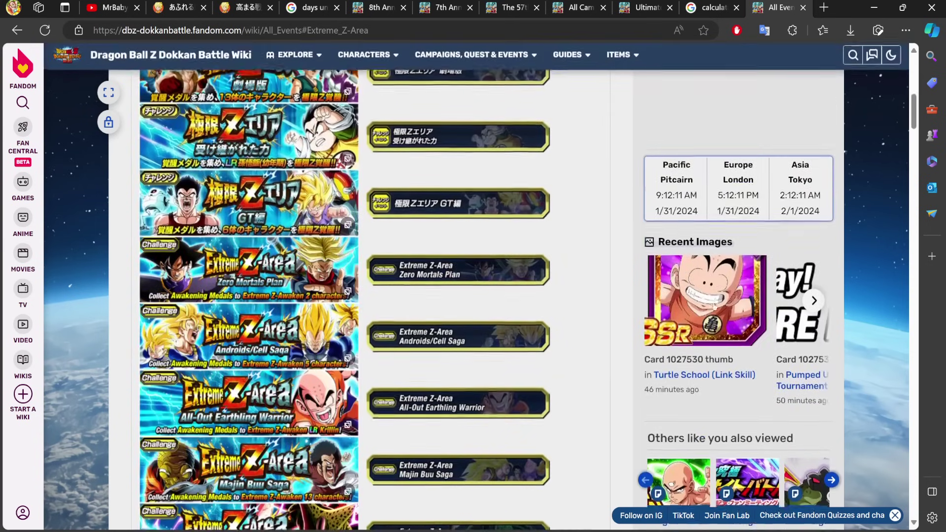
scroll(524, 285, down, 20)
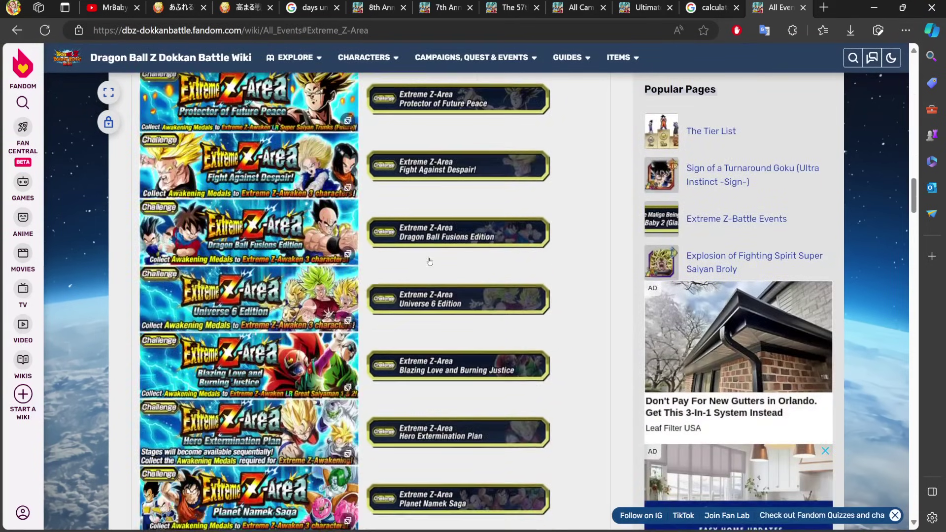
scroll(429, 262, down, 3)
scroll(482, 257, up, 10)
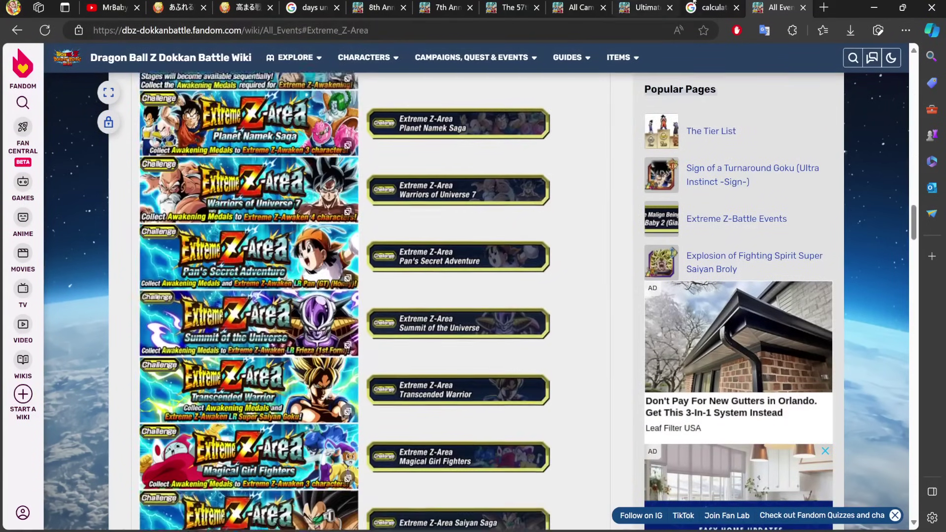
click(709, 8)
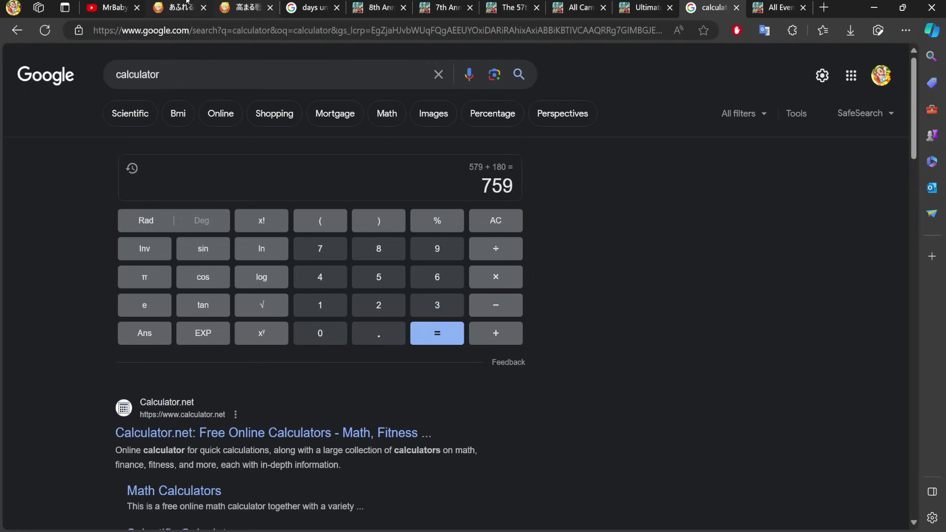
Go to the YouTube channel's Videos page and scroll it briefly
click(108, 7)
scroll(452, 297, down, 3)
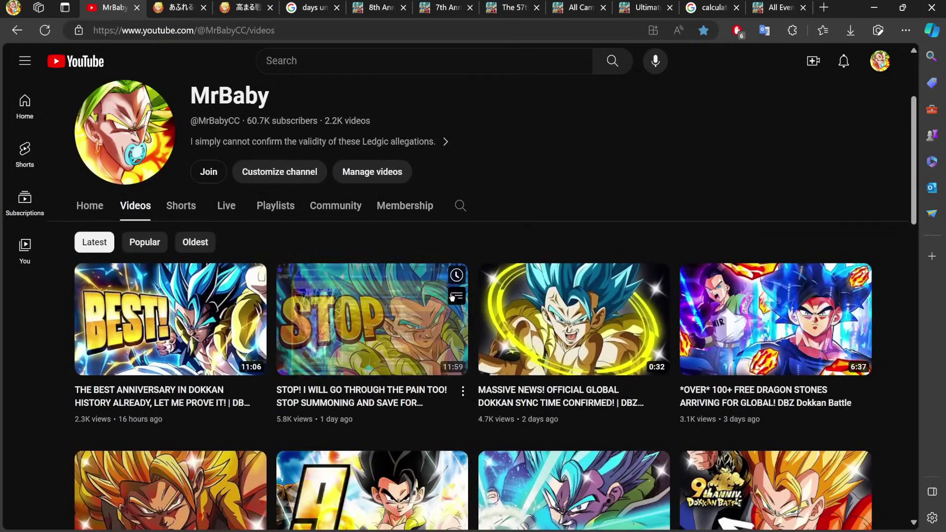
scroll(402, 229, up, 3)
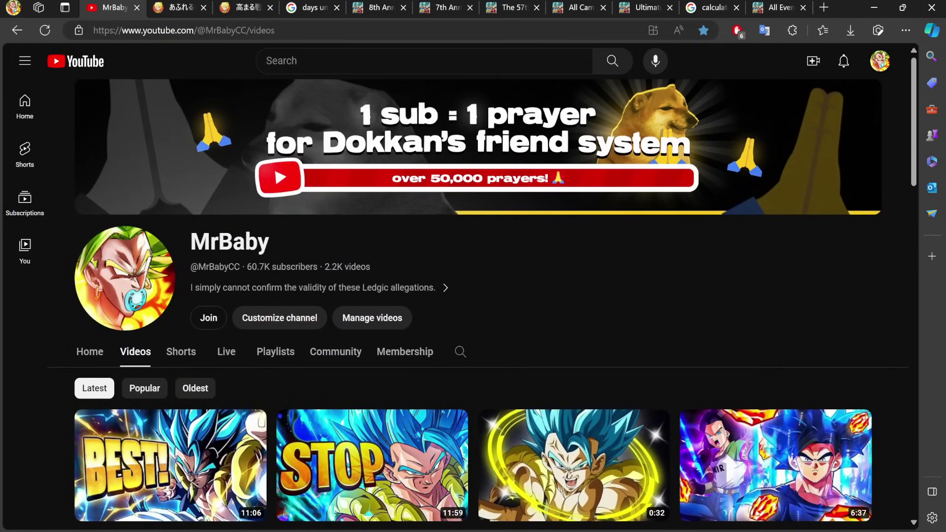